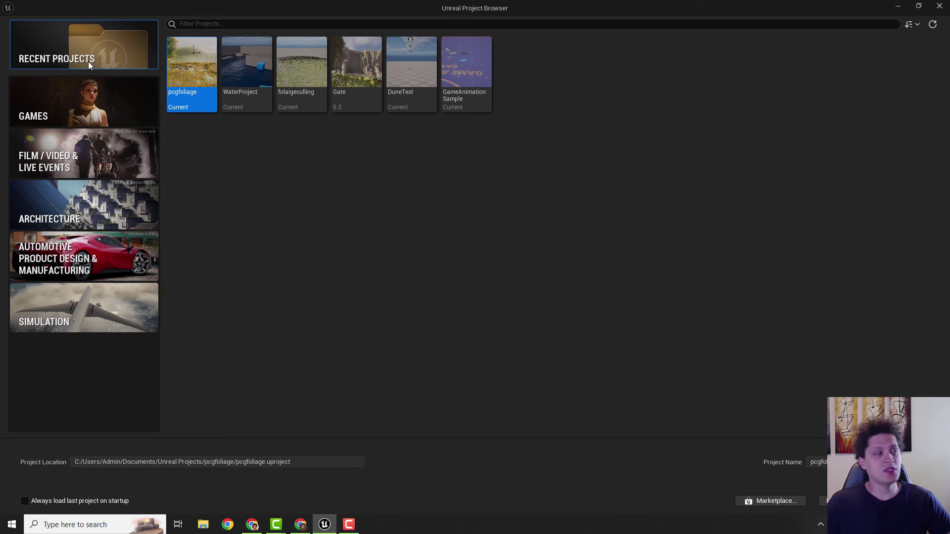
- Start a new Games project from the Third Person template
click(84, 103)
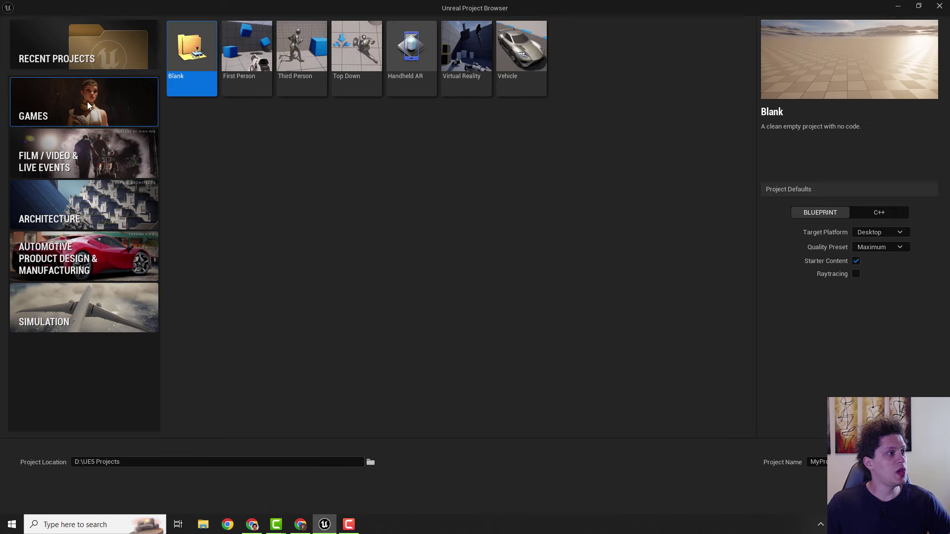
click(296, 55)
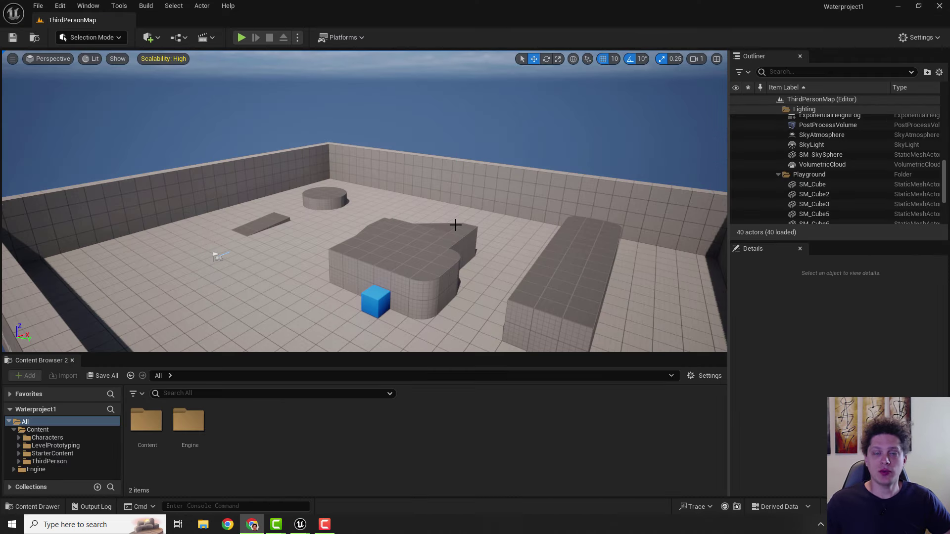
- Toggle Show Engine Content off and on again for the Content Browser and open the Engine folder
click(35, 469)
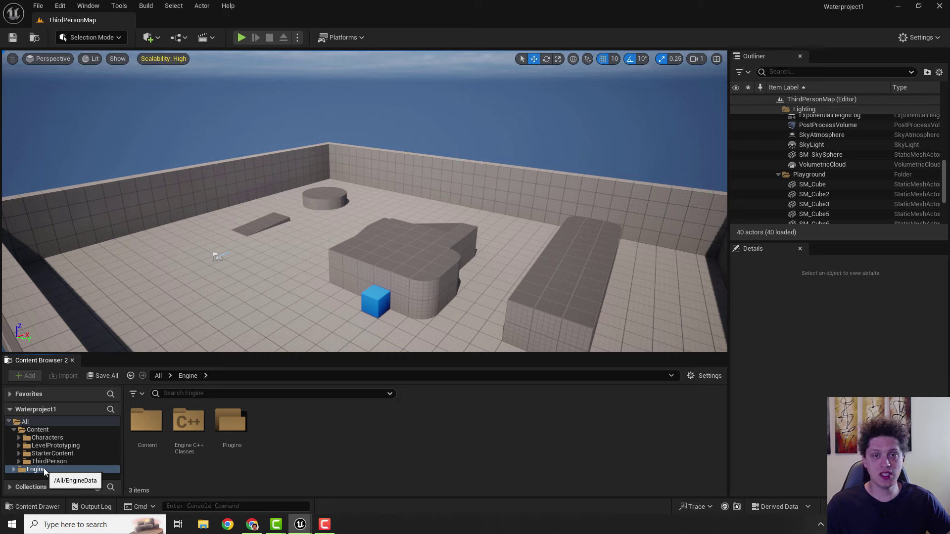
click(707, 376)
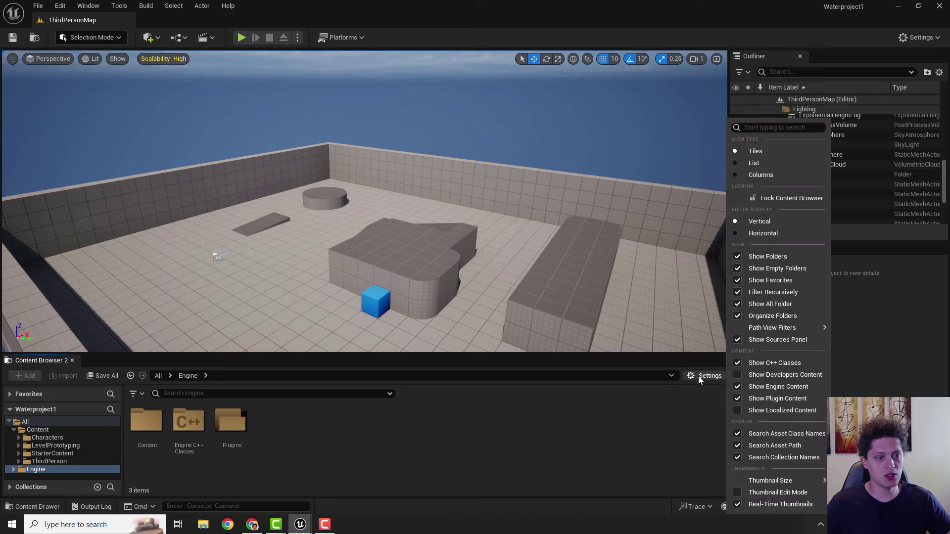
click(737, 387)
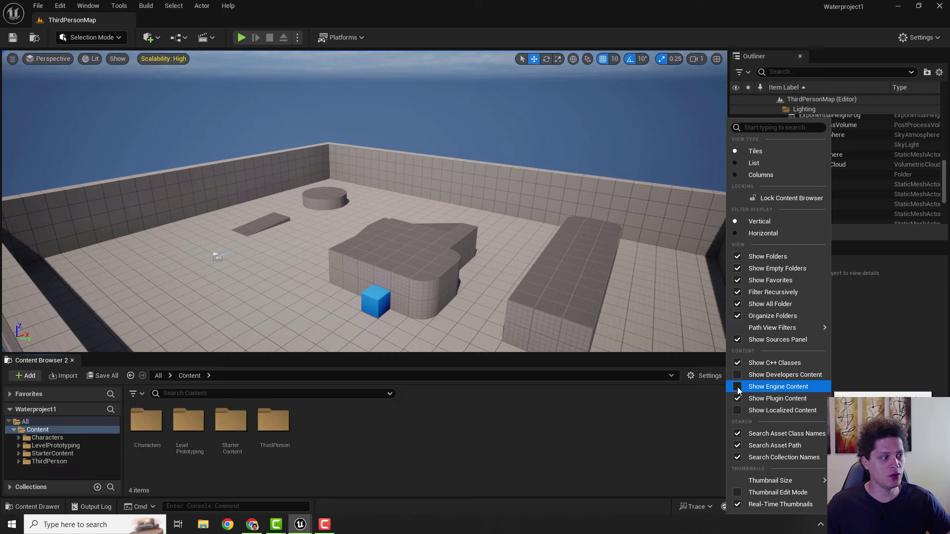
click(737, 388)
click(21, 473)
click(33, 470)
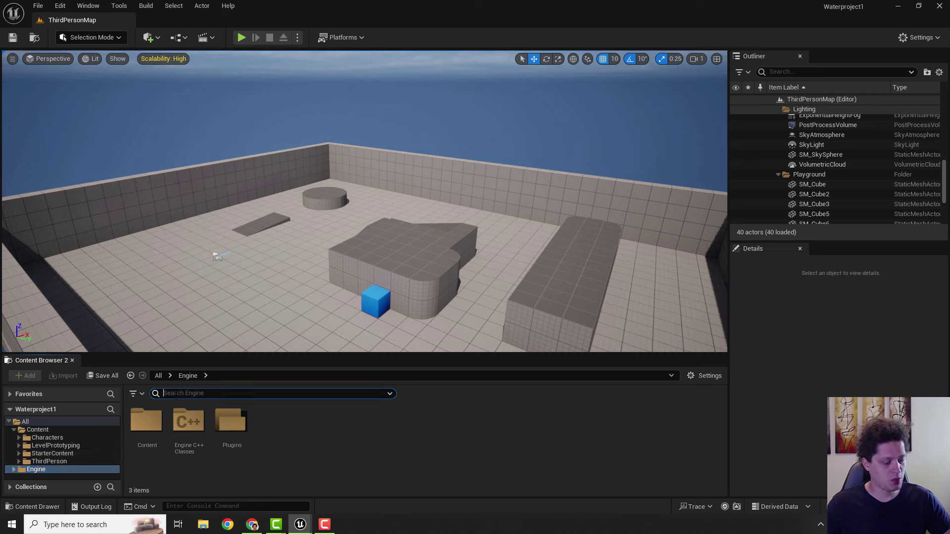
- Search the Engine content for "water" and apply the M_Water material to the level's floor
text(water)
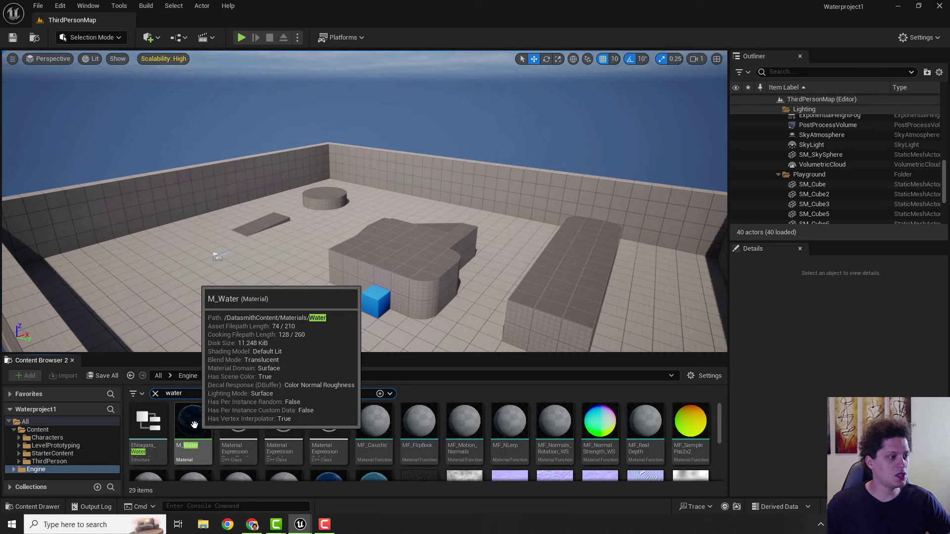
scroll(193, 424, down, 2)
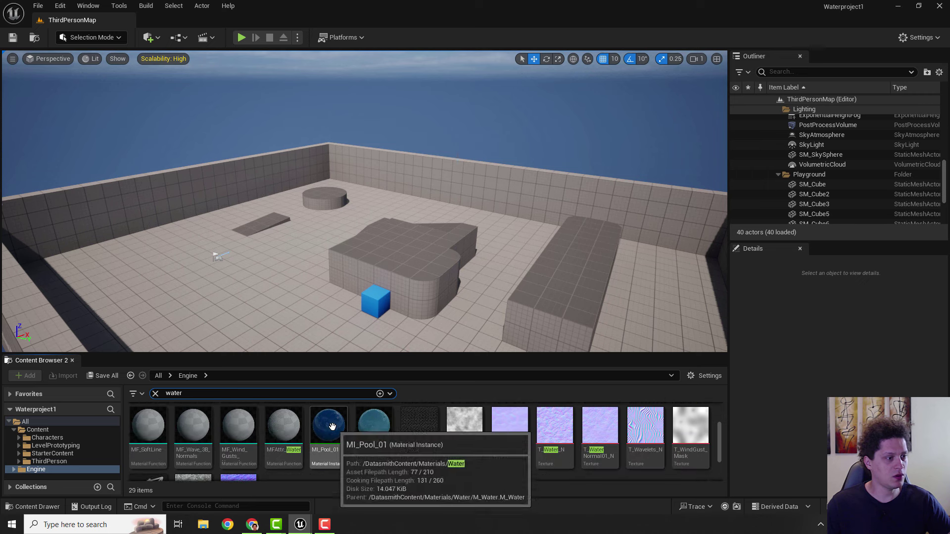
scroll(321, 451, up, 2)
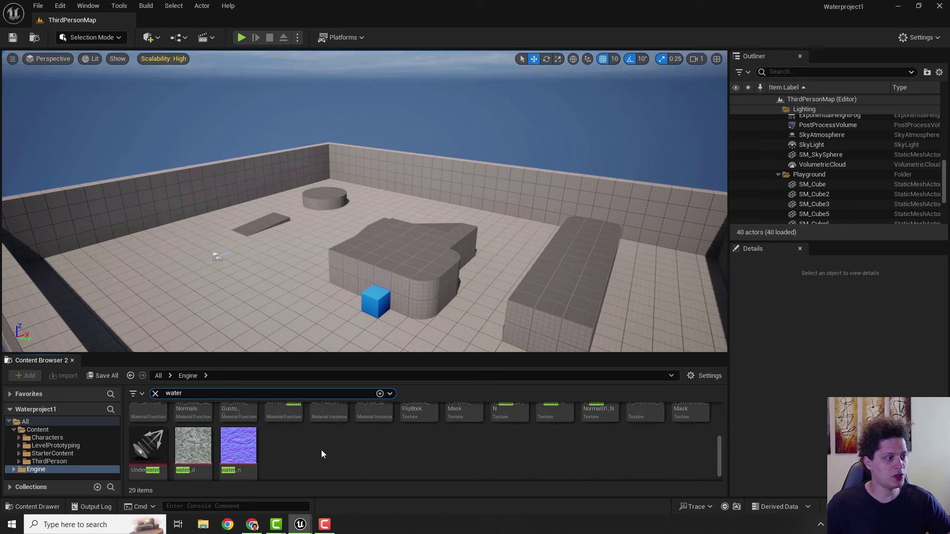
drag(192, 425, 230, 297)
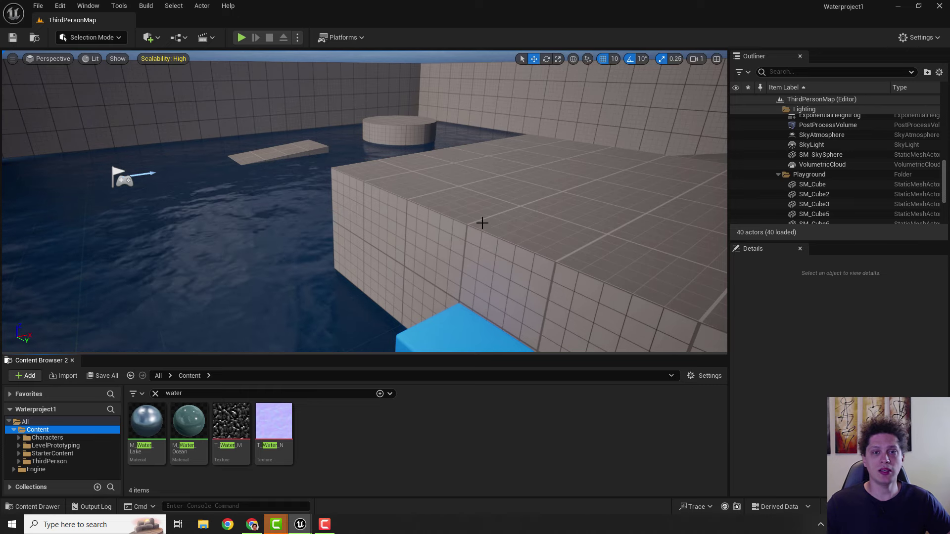
- Find the plugins matching "water" and enable both Water and Water Extras
click(61, 6)
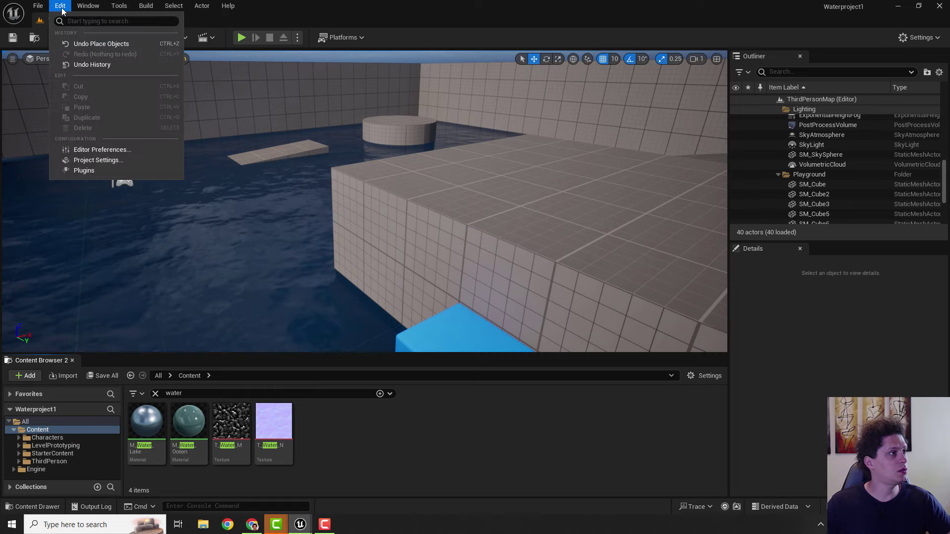
click(84, 170)
text(water)
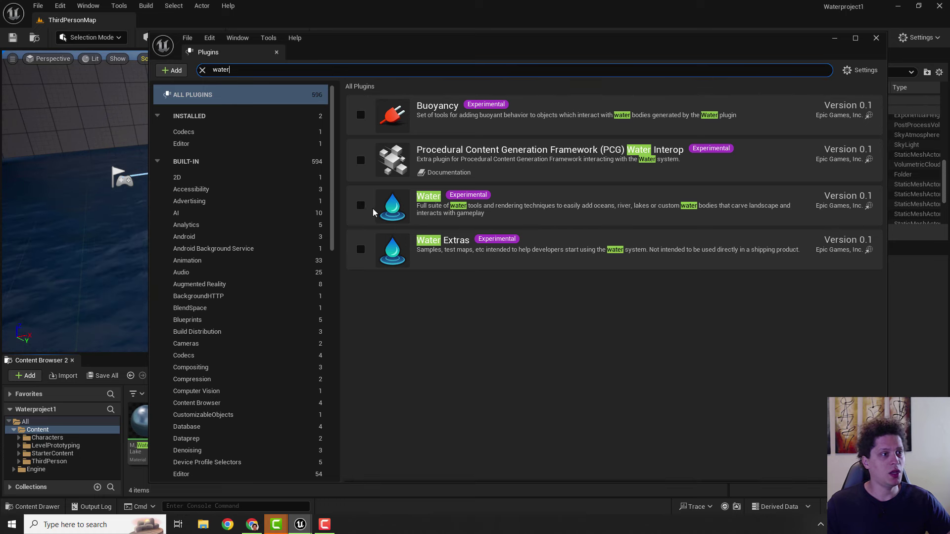
click(360, 206)
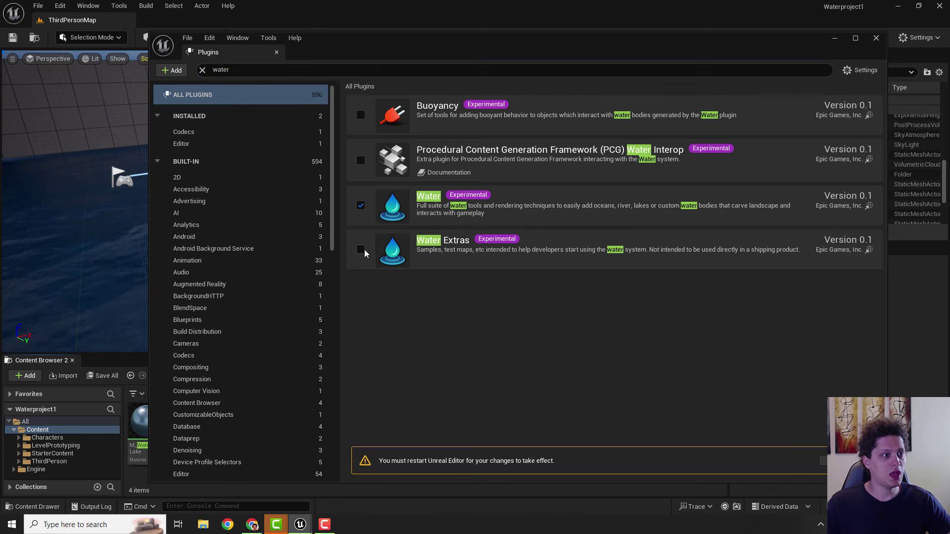
click(362, 251)
click(540, 285)
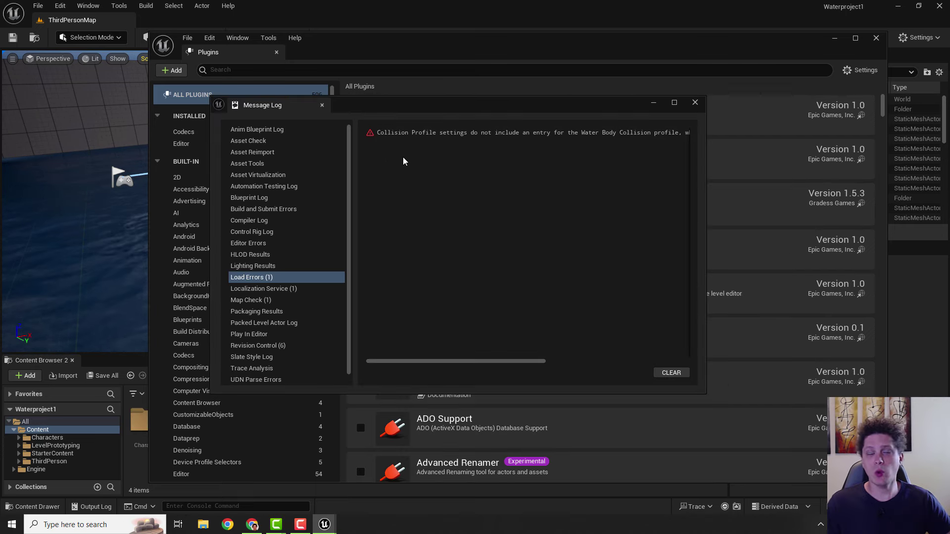
- Select the Water Body Collision load error, then close the Message Log and the Plugins window
click(401, 139)
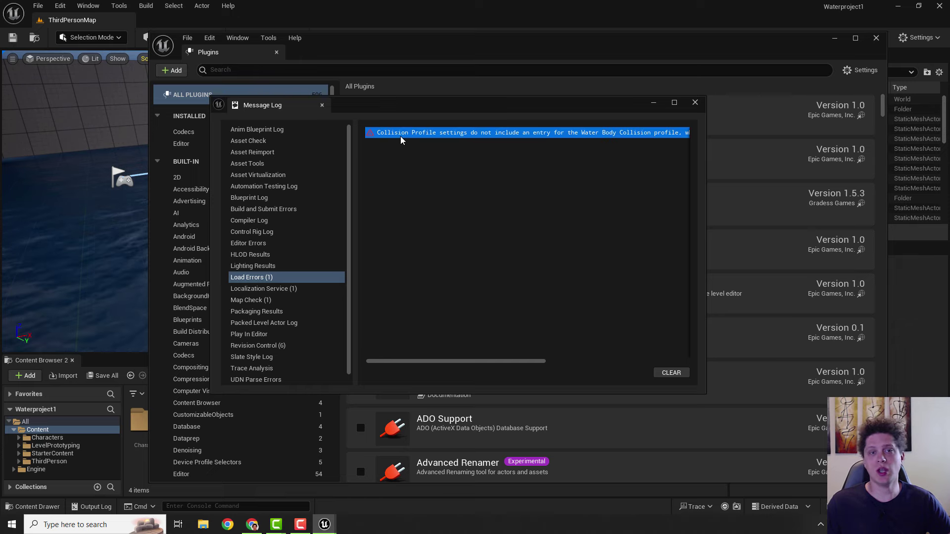
click(695, 102)
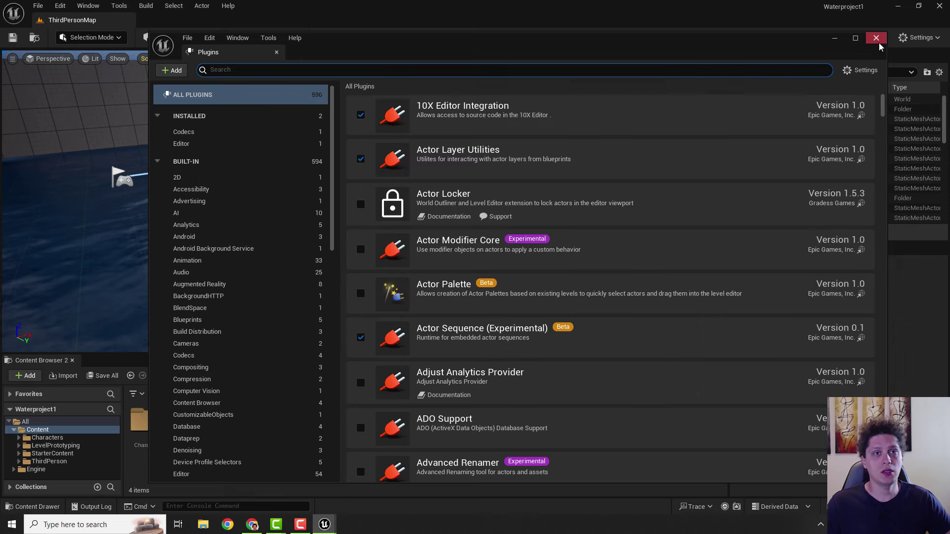
click(876, 38)
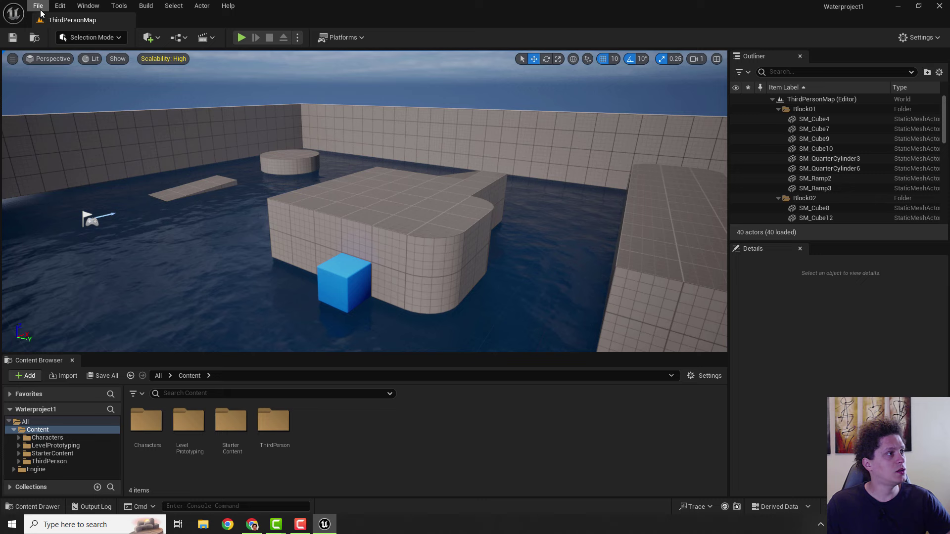
- Create a new basic level with a floor and sky lighting
click(40, 10)
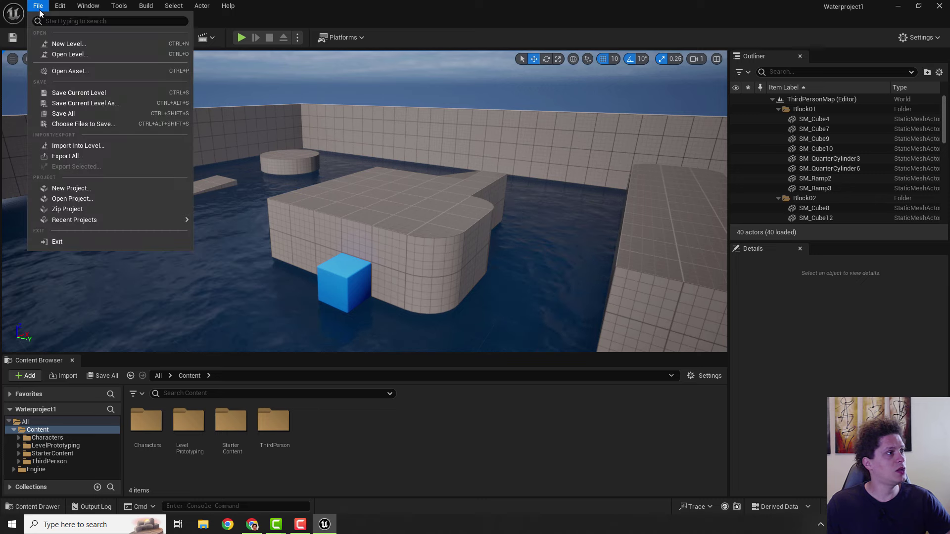
click(58, 44)
click(484, 203)
click(536, 355)
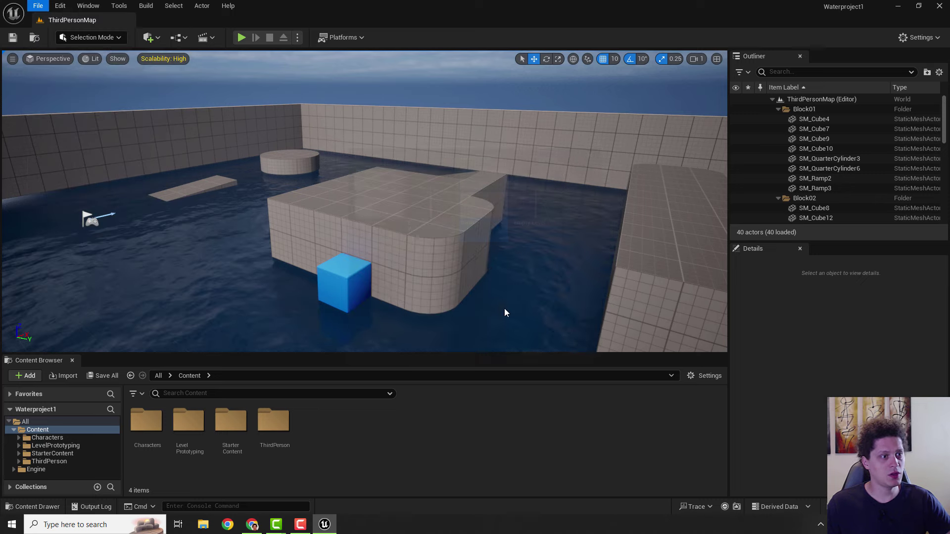
- Create a landscape of 8 × 8 components with 63×63 quad sections and delete the original Floor actor
click(81, 41)
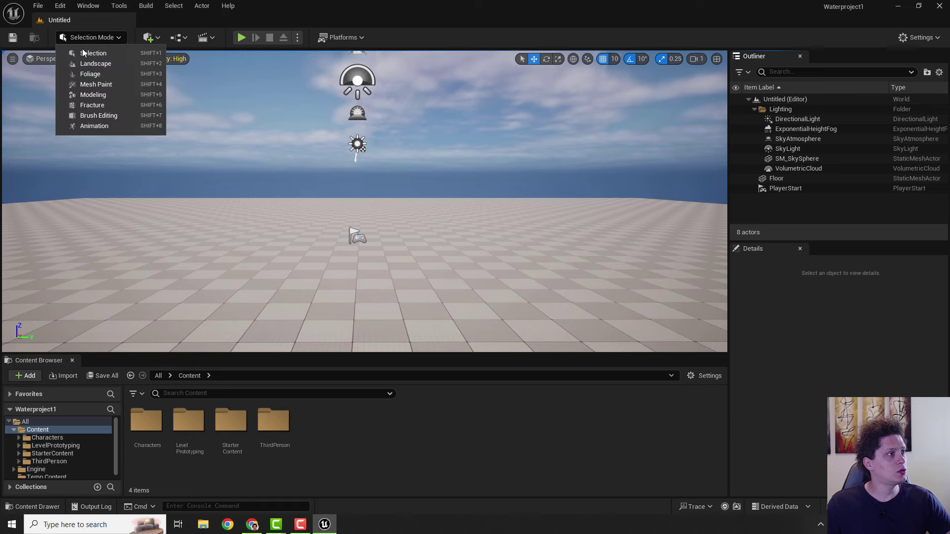
click(94, 64)
click(204, 318)
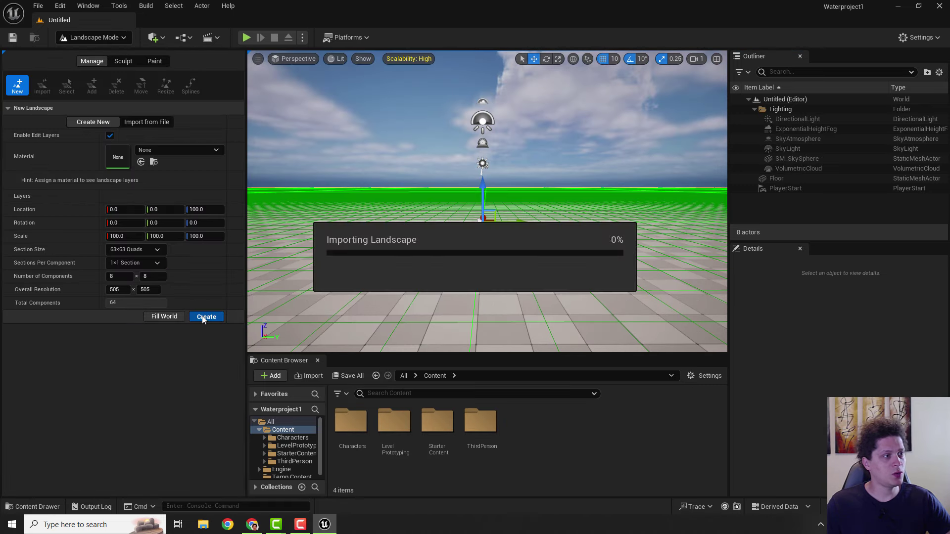
click(94, 37)
click(99, 51)
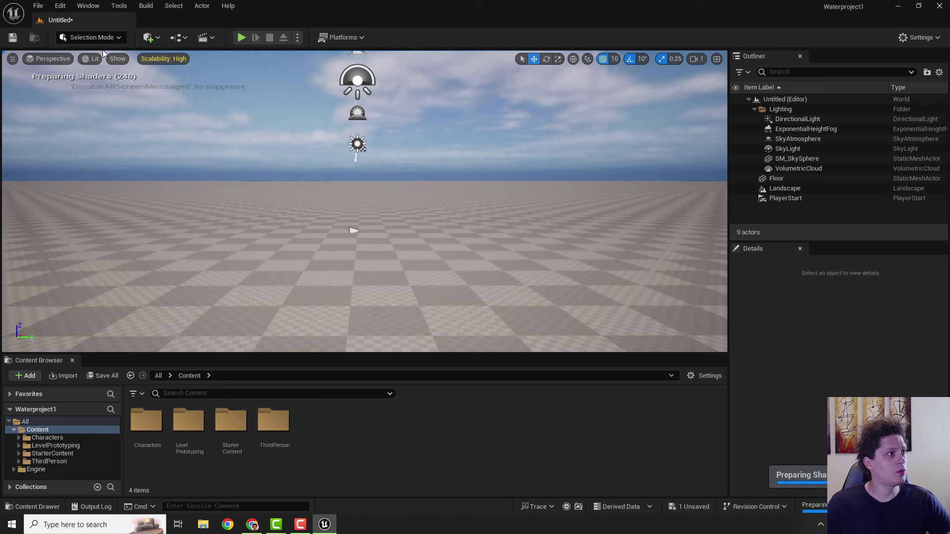
click(779, 179)
key(Delete)
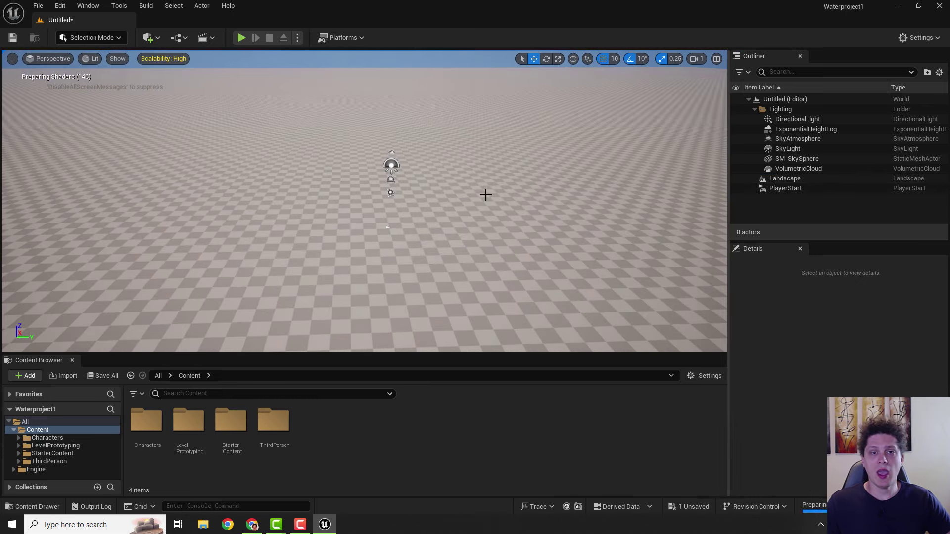
- Add a Water Body Ocean actor near the middle of the landscape
click(153, 40)
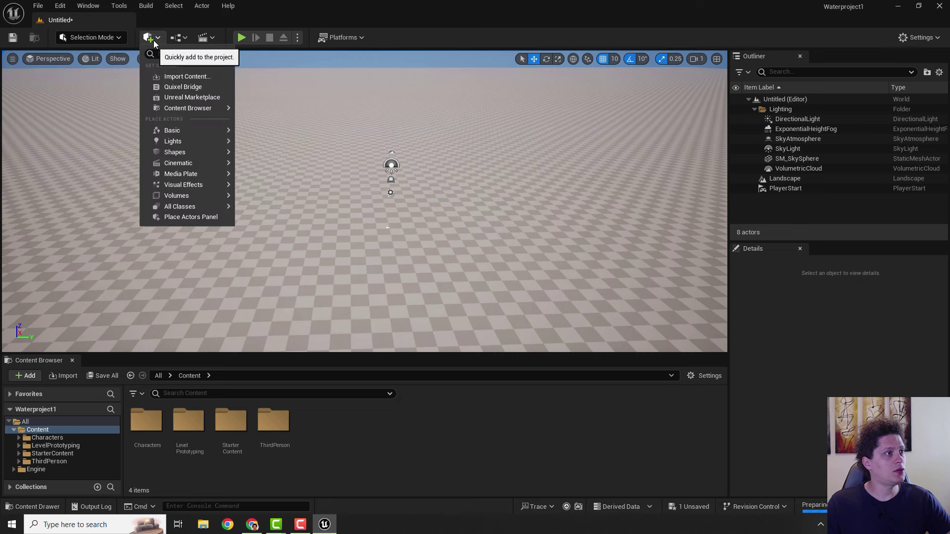
text(wat)
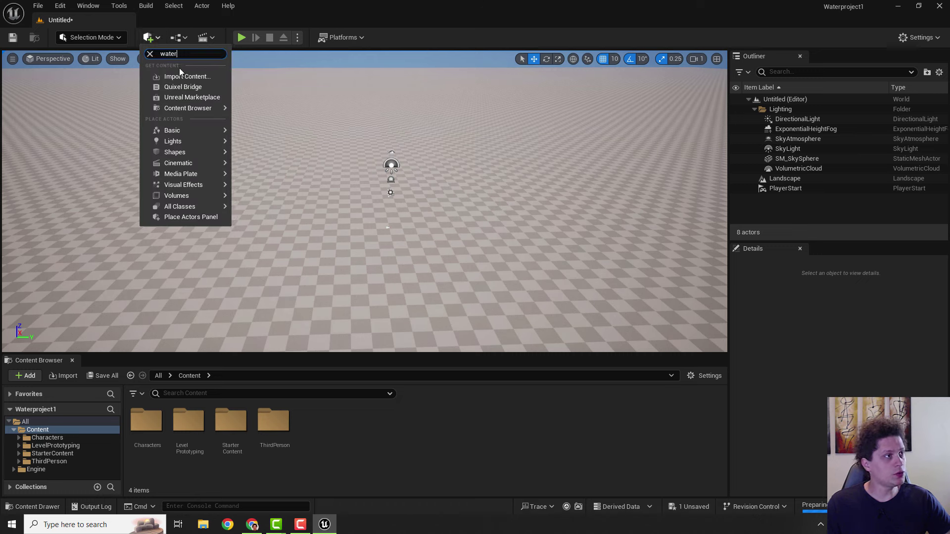
text(er)
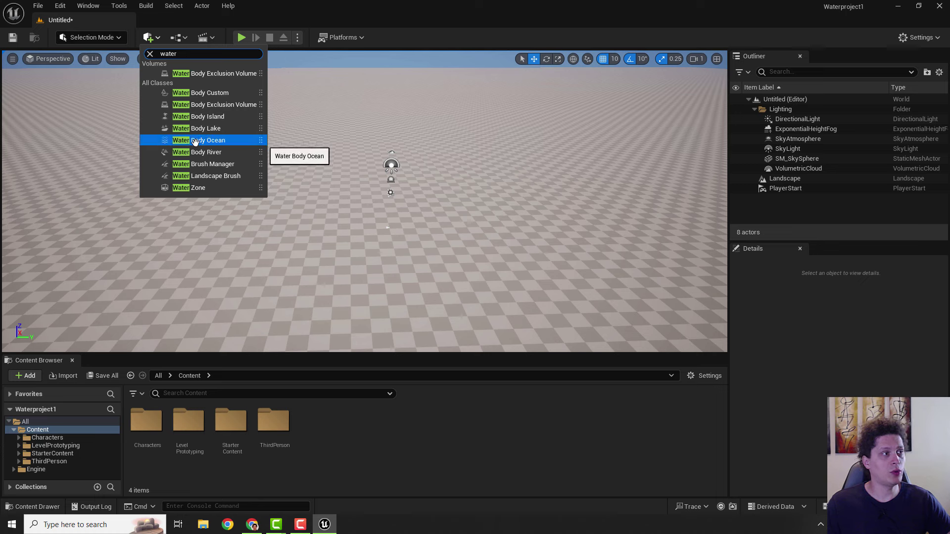
drag(195, 141, 388, 174)
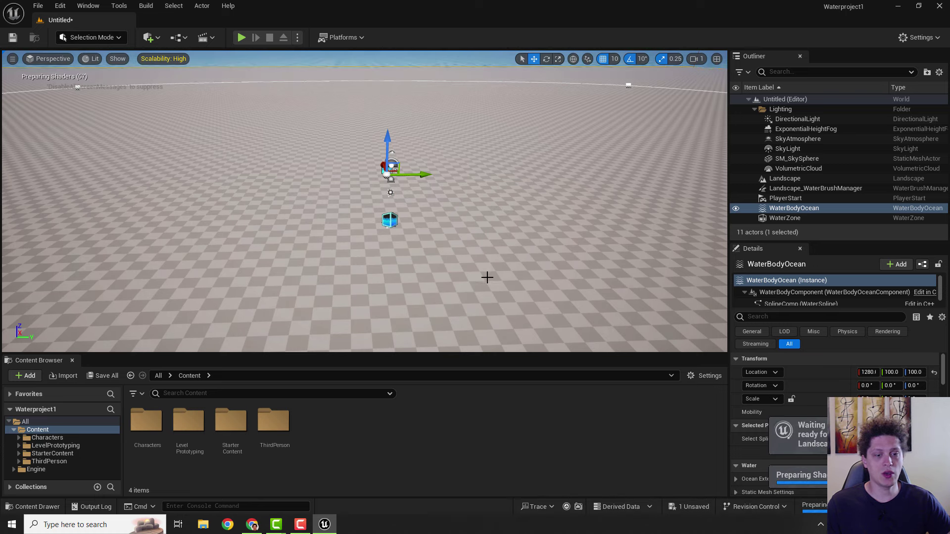
mouse_move(387, 141)
mouse_down()
mouse_move(387, 82)
mouse_move(384, 150)
mouse_move(383, 136)
mouse_up()
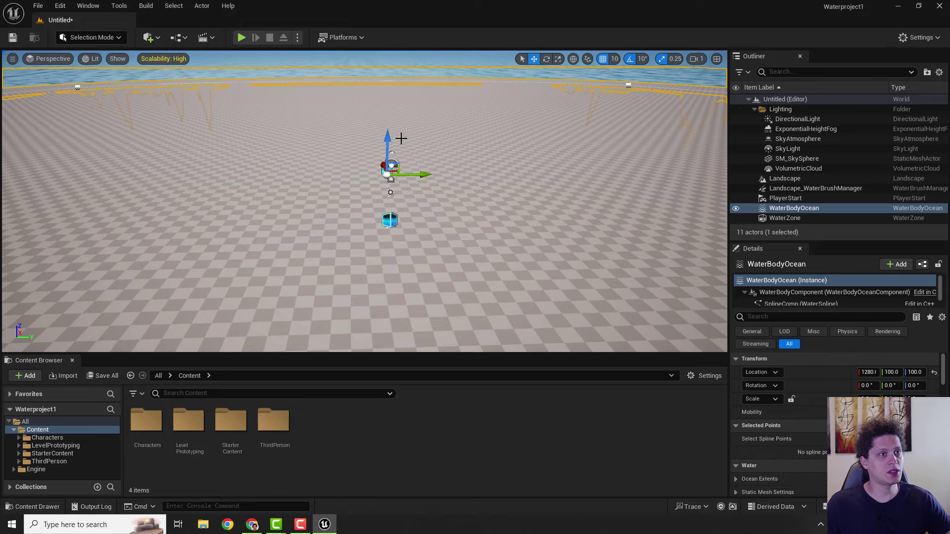
- Play the level from a spot on the landscape near the ocean shore, run the character along it, and stop
right_drag(401, 139, 713, 156)
right_drag(451, 138, 324, 155)
right_click(325, 154)
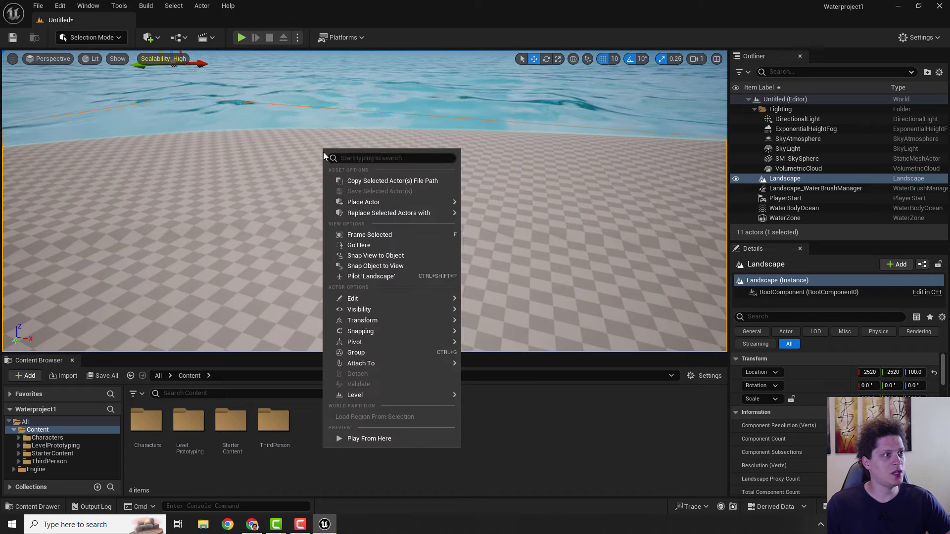
click(340, 439)
key(w)
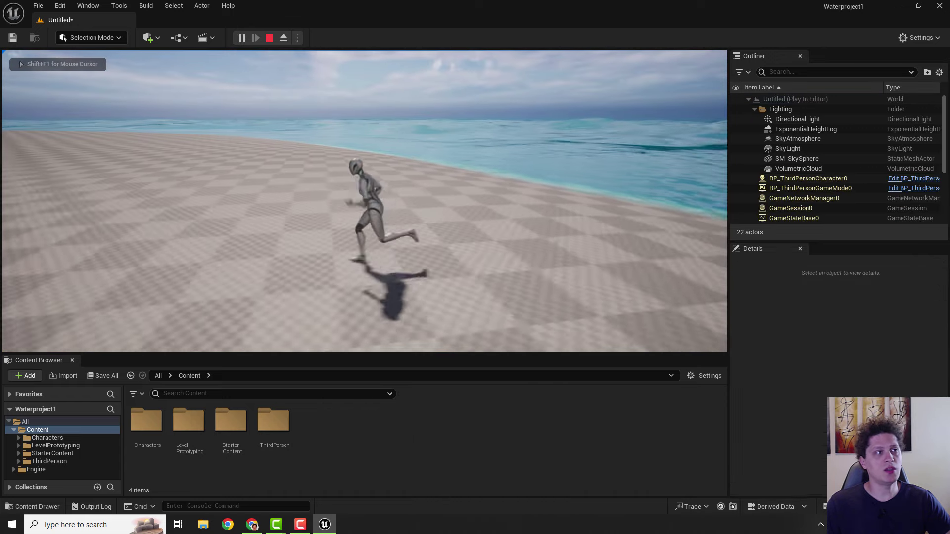
key(shift+F1)
key(Escape)
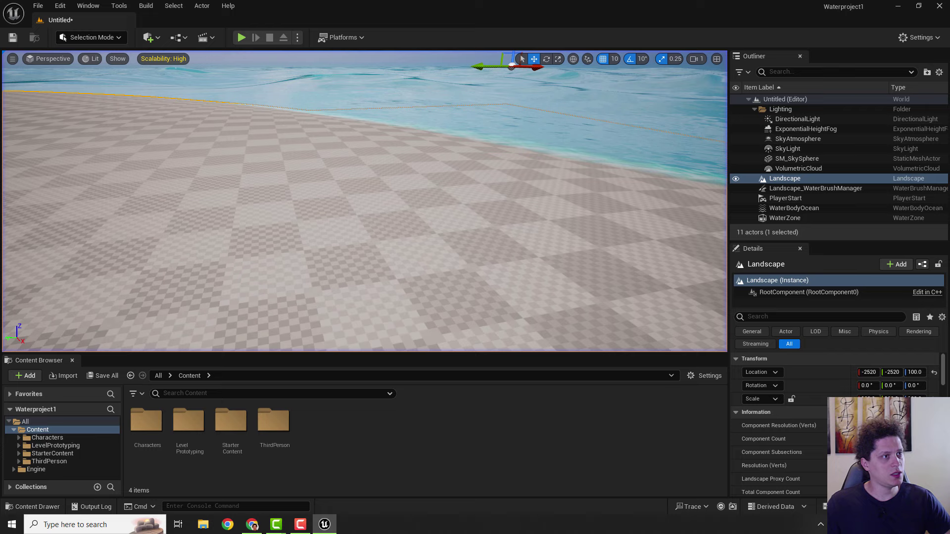
- Undo the placement of the Water Body Ocean
key(ctrl+z)
key(ctrl+z)
- Add a Water Body Lake actor to the landscape
click(153, 41)
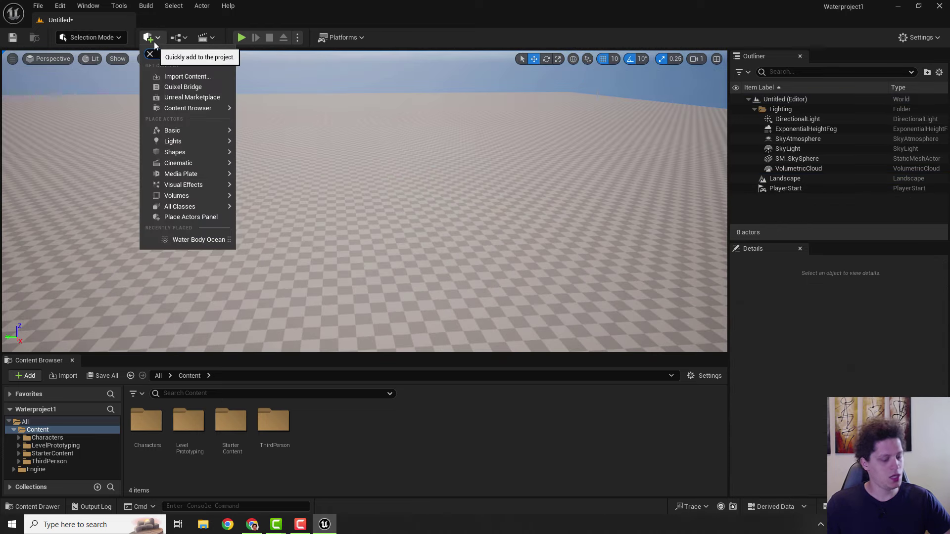
text(water)
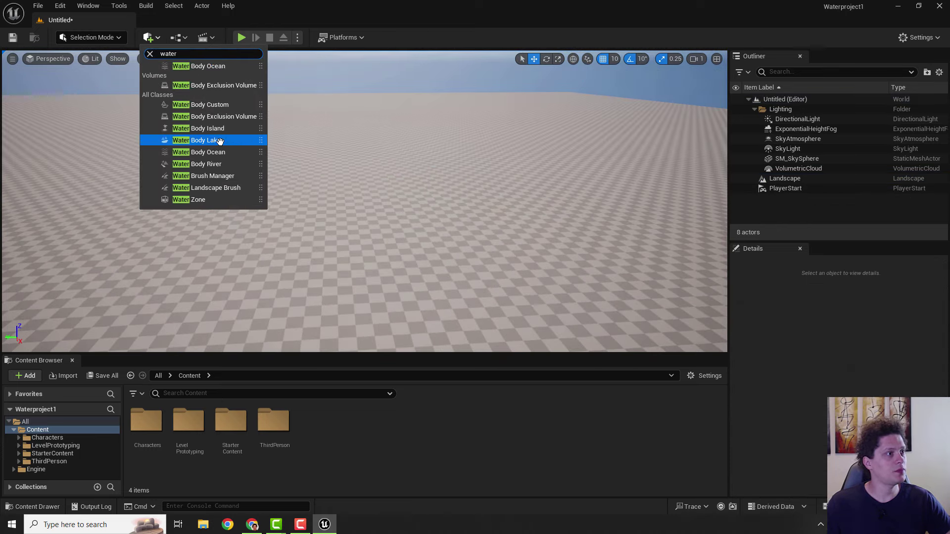
click(219, 141)
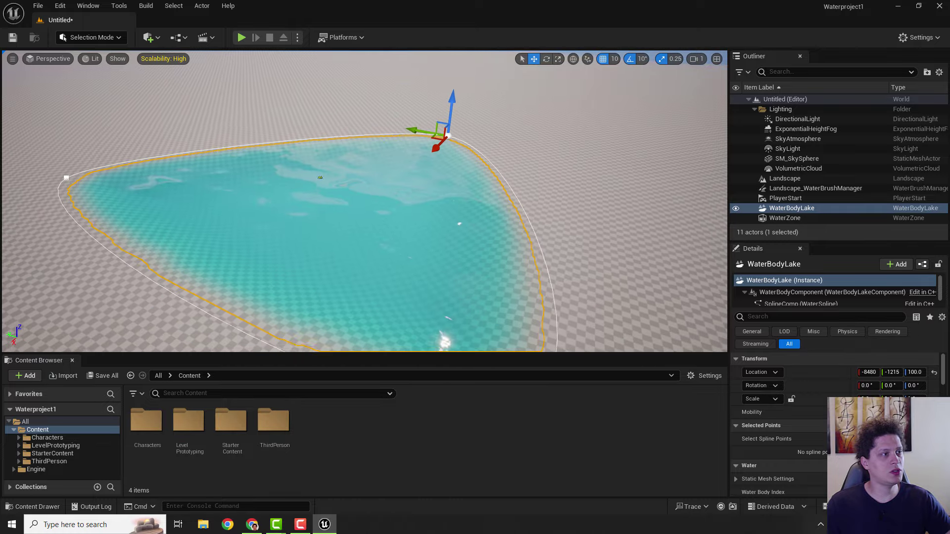
mouse_move(428, 183)
right_down()
mouse_move(427, 173)
mouse_move(438, 203)
mouse_move(428, 183)
right_up()
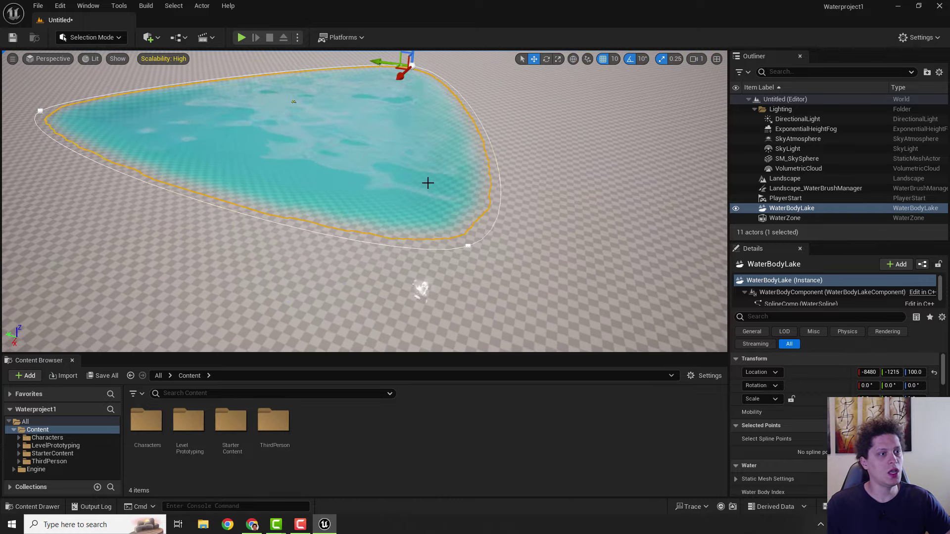
- Move the lake's nearest spline point outward across the landscape to widen the water body
click(467, 247)
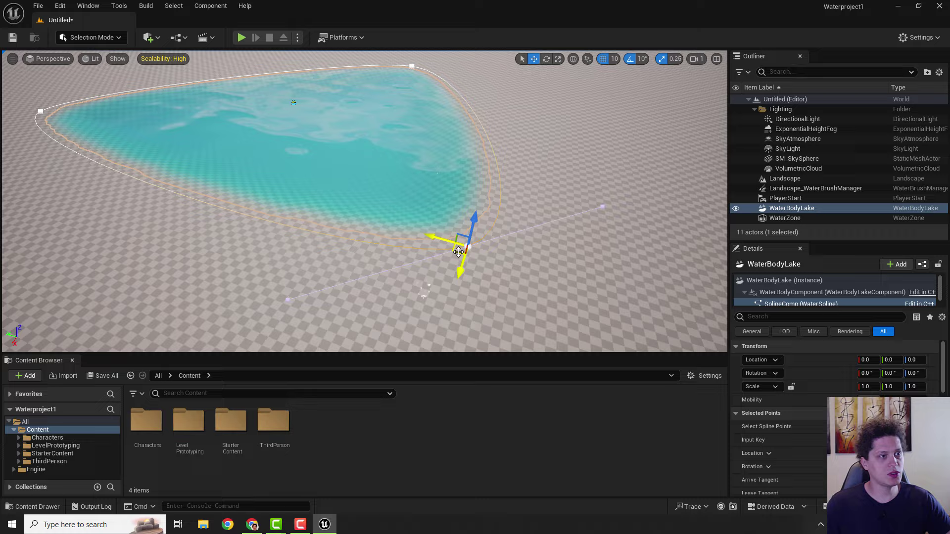
click(401, 261)
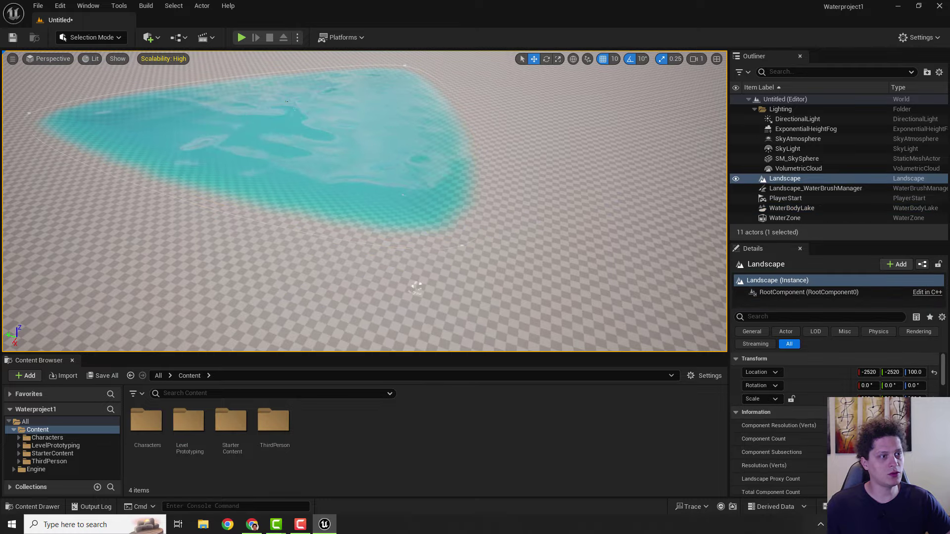
click(459, 245)
click(463, 245)
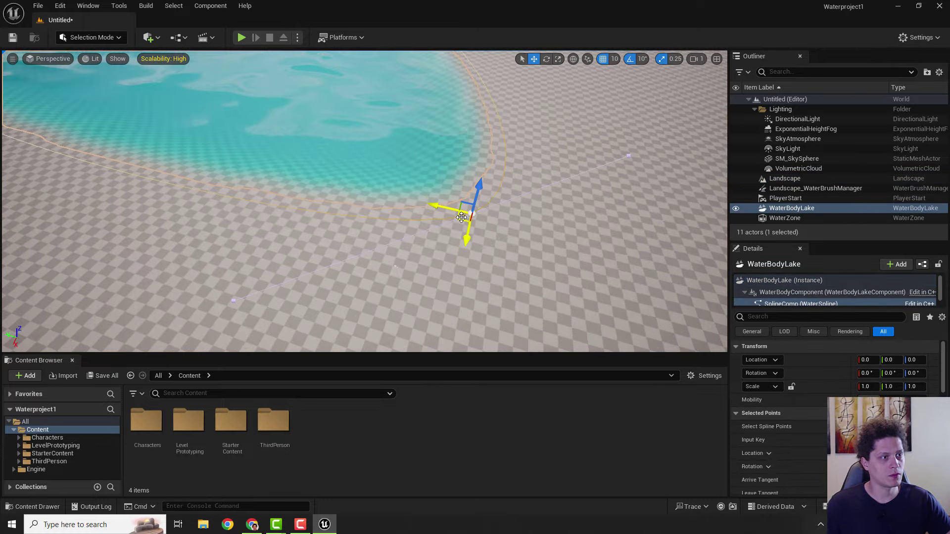
drag(466, 213, 679, 229)
- Add a spline point on the lake's near edge and move it outward to round the shoreline
mouse_move(362, 199)
right_down()
mouse_move(322, 181)
mouse_move(362, 199)
right_up()
right_click(362, 199)
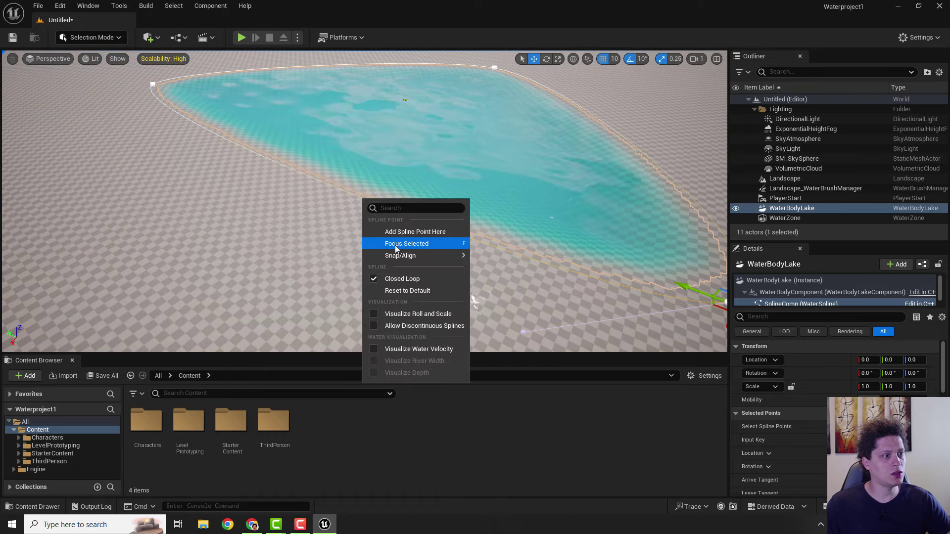
click(415, 231)
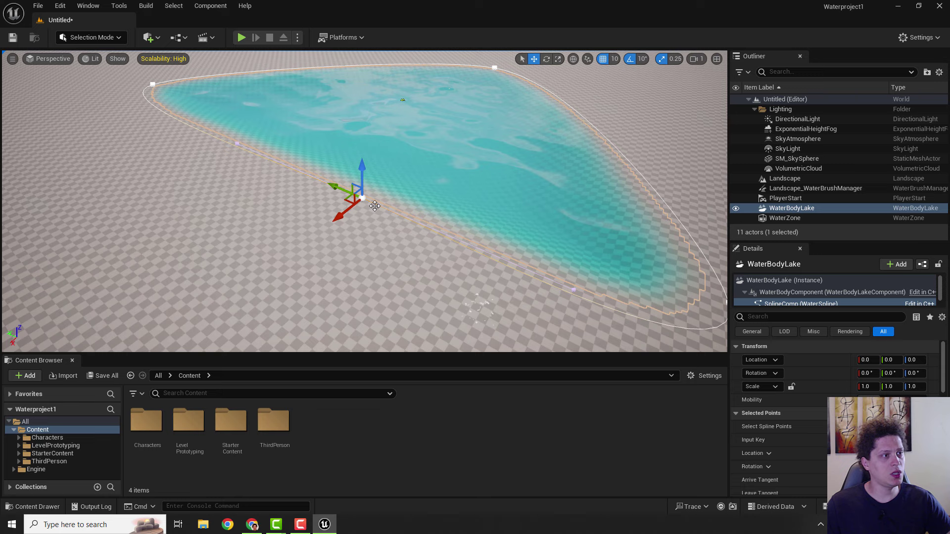
drag(335, 203, 85, 206)
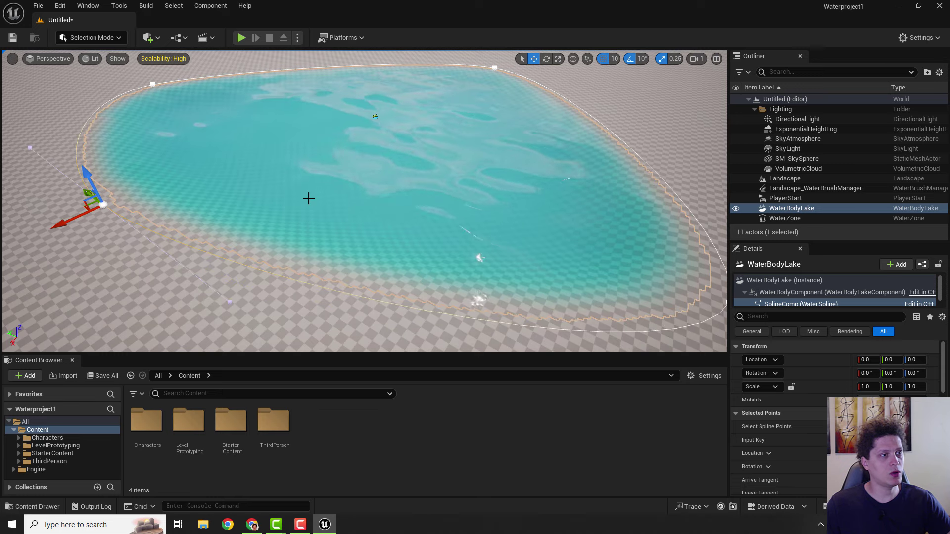
right_drag(436, 161, 436, 161)
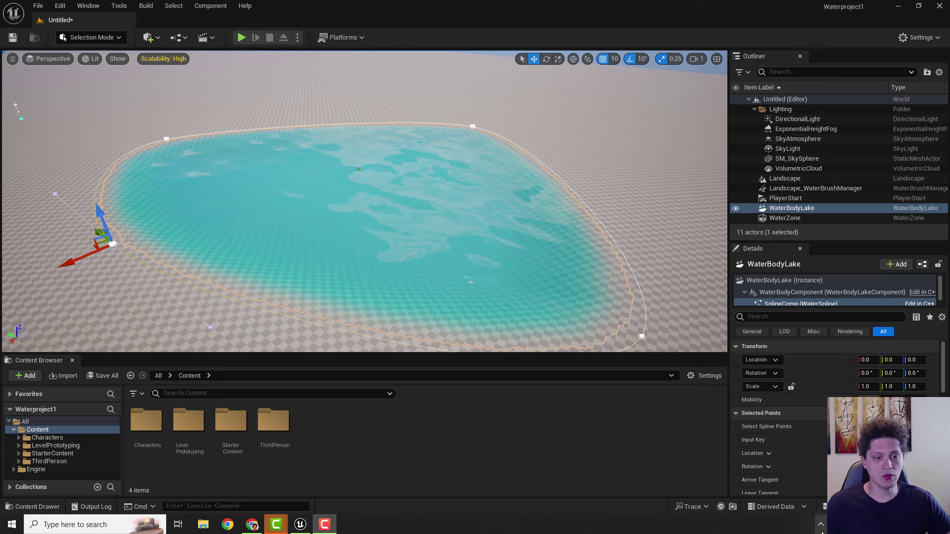
- Switch to the Epic Games Launcher and search the Unreal Engine Marketplace for "water"
right_click(841, 487)
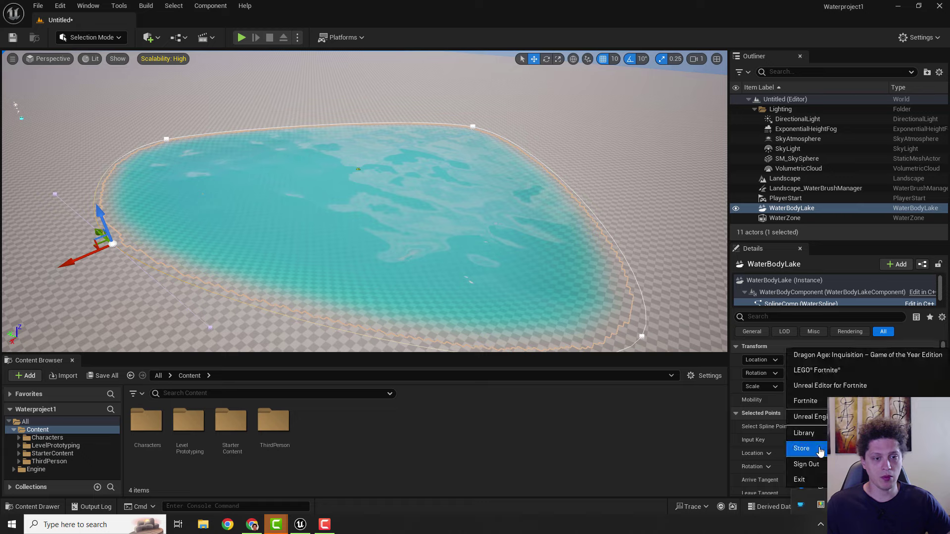
click(811, 417)
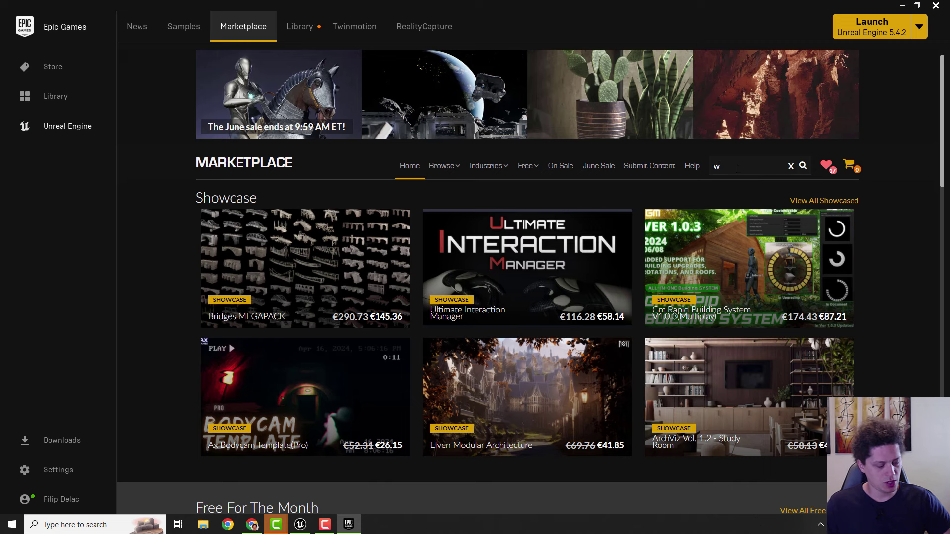
key(Return)
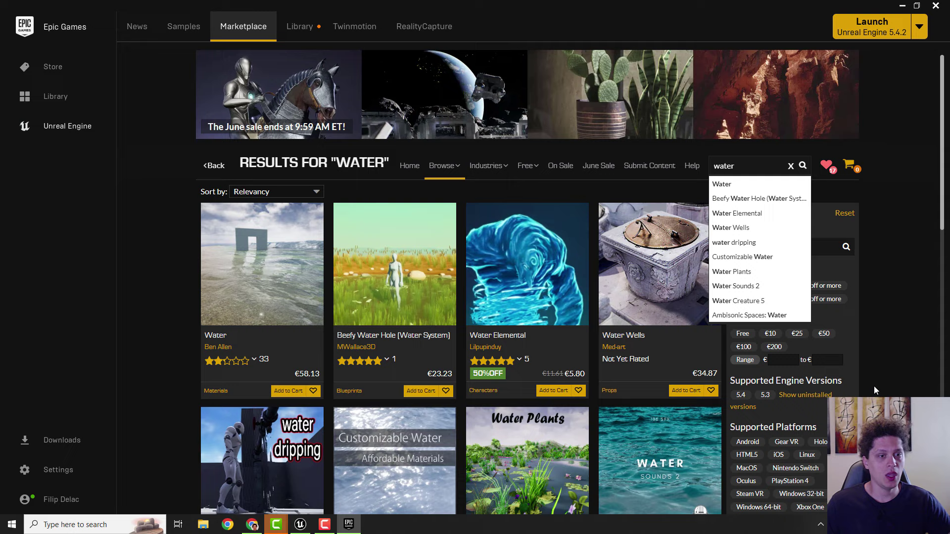
- Filter the water results to Free and open the Water Materials product page
click(855, 331)
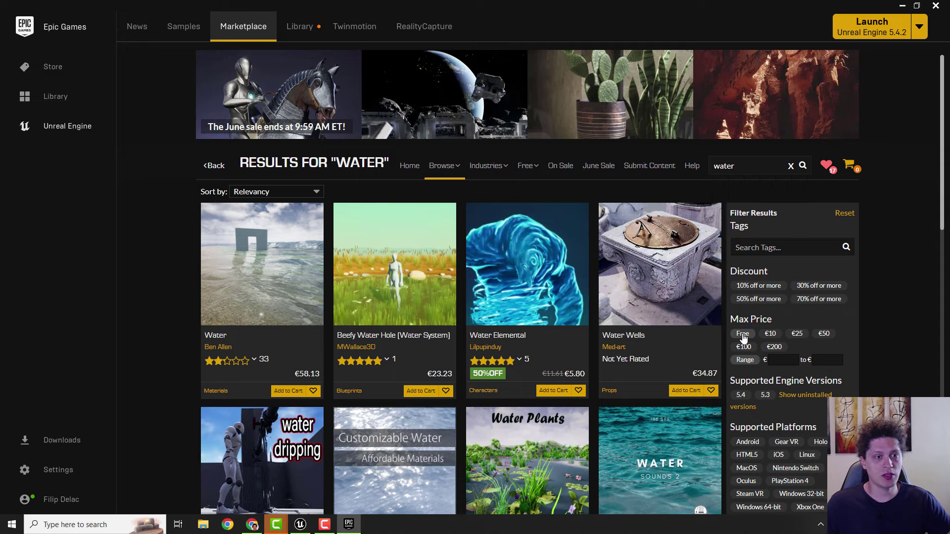
click(742, 334)
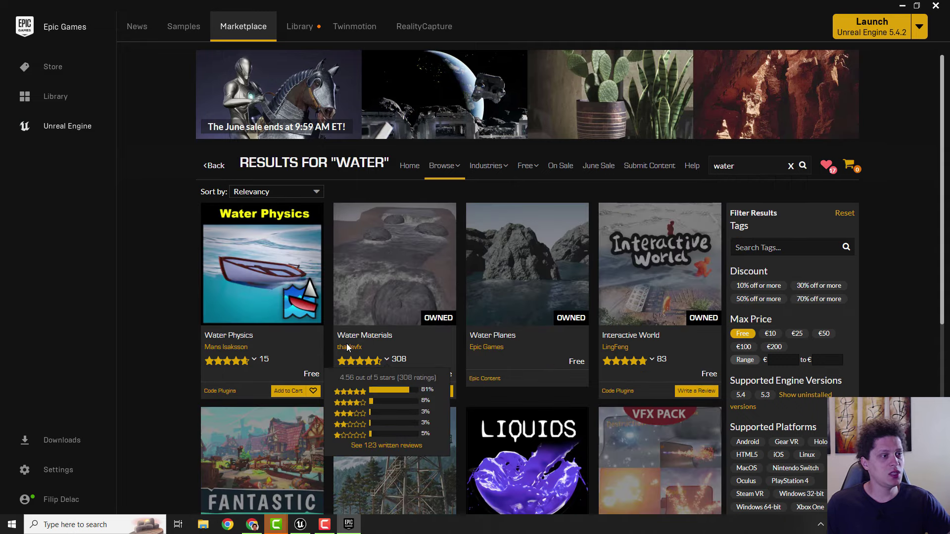
click(402, 263)
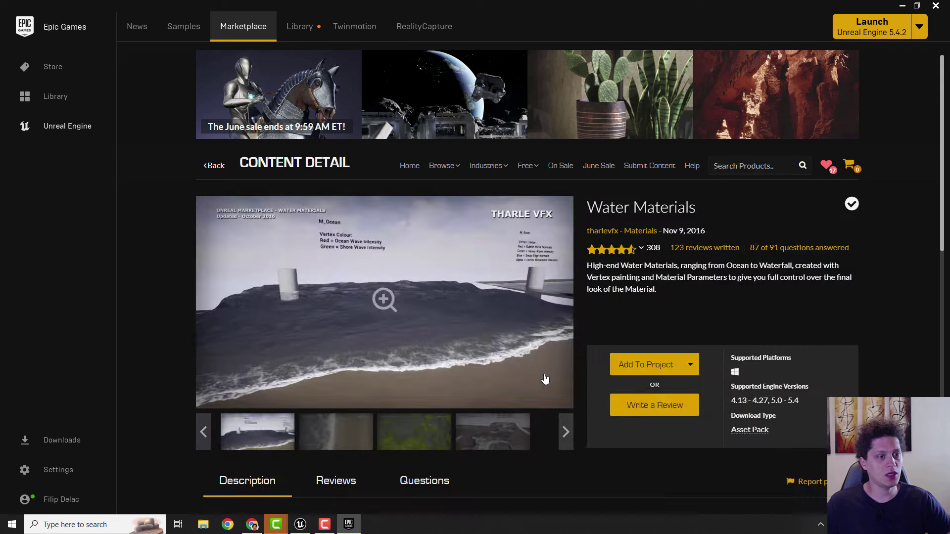
- Add the Water Materials pack to the Waterproject1 project
click(643, 366)
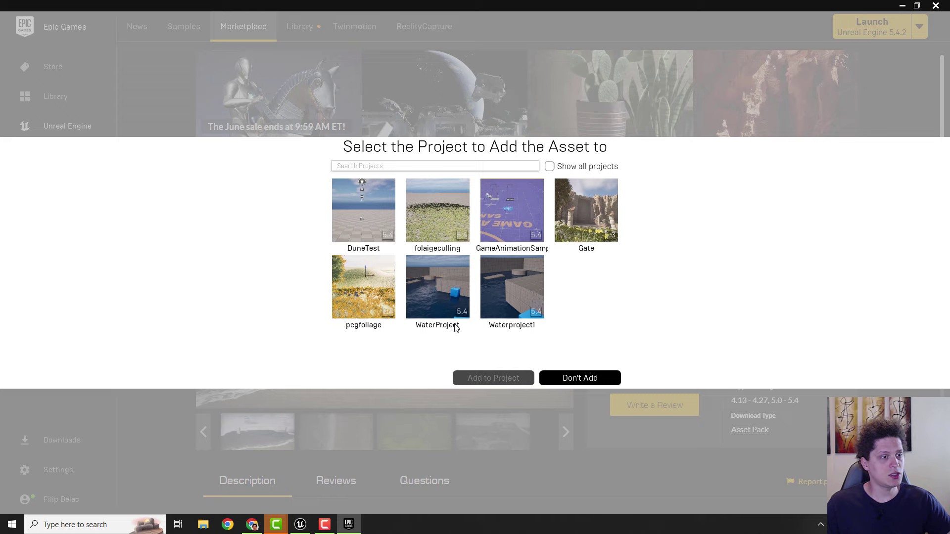
click(513, 283)
click(494, 376)
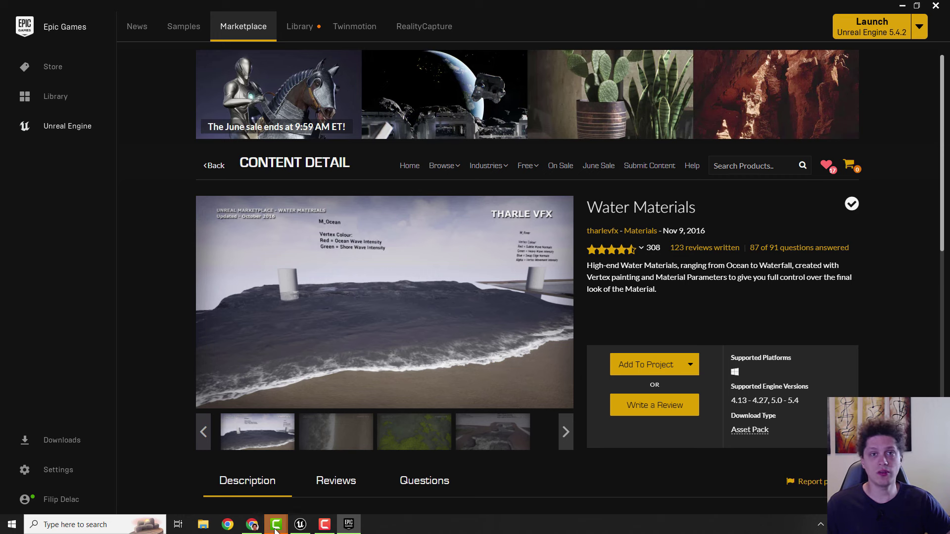
- Switch back to Unreal Editor and filter all of the project's content to Level assets
mouse_move(276, 530)
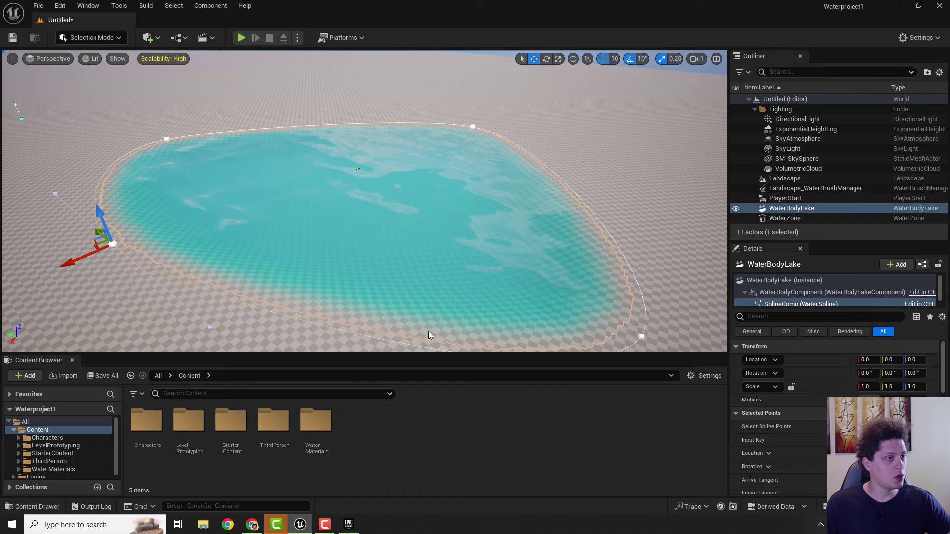
right_drag(383, 248, 384, 267)
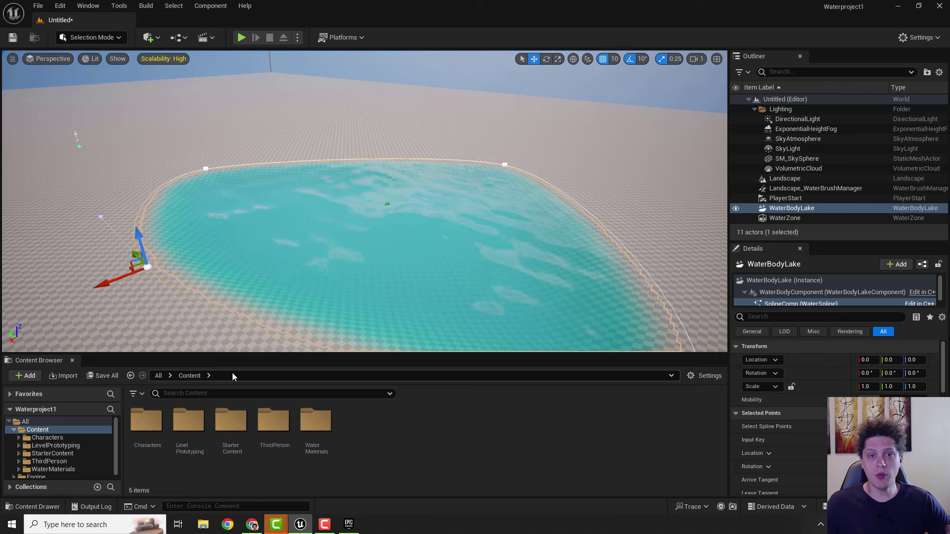
click(39, 423)
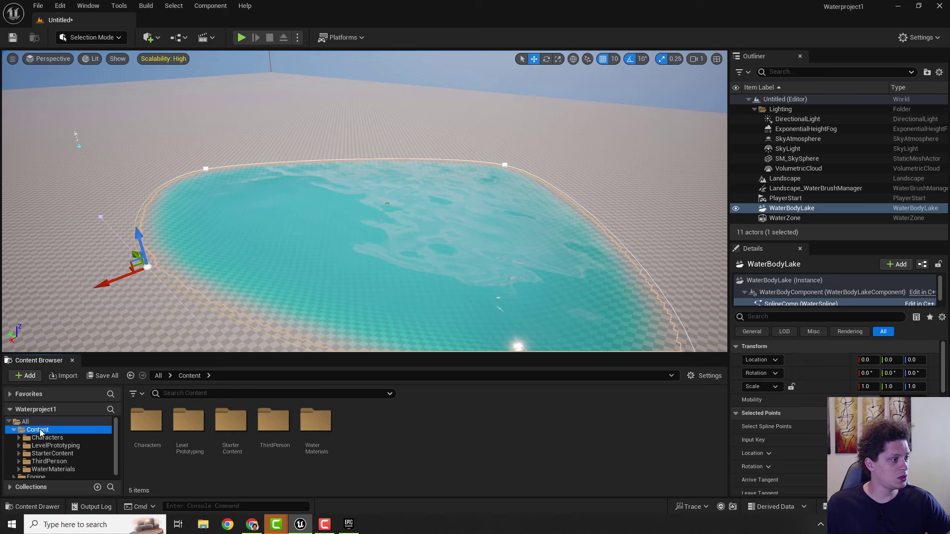
click(135, 394)
click(159, 261)
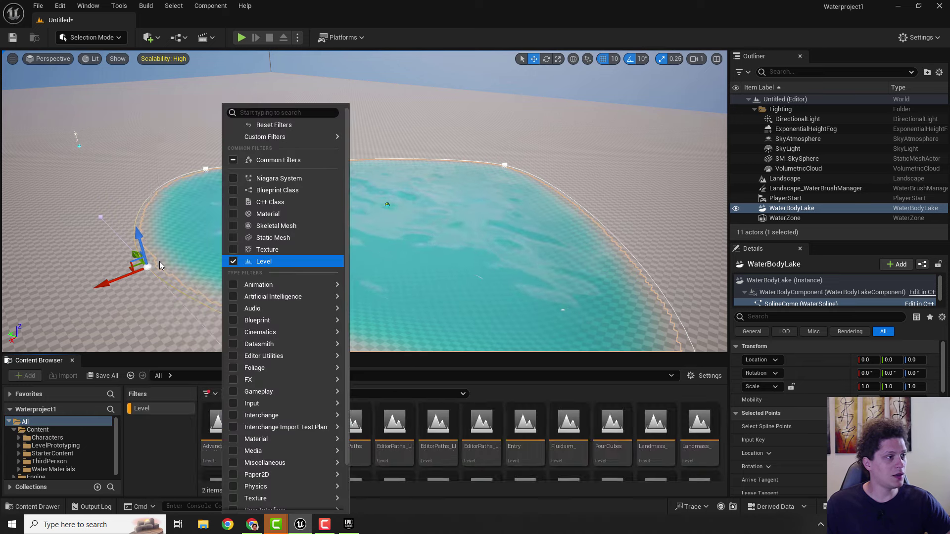
click(218, 416)
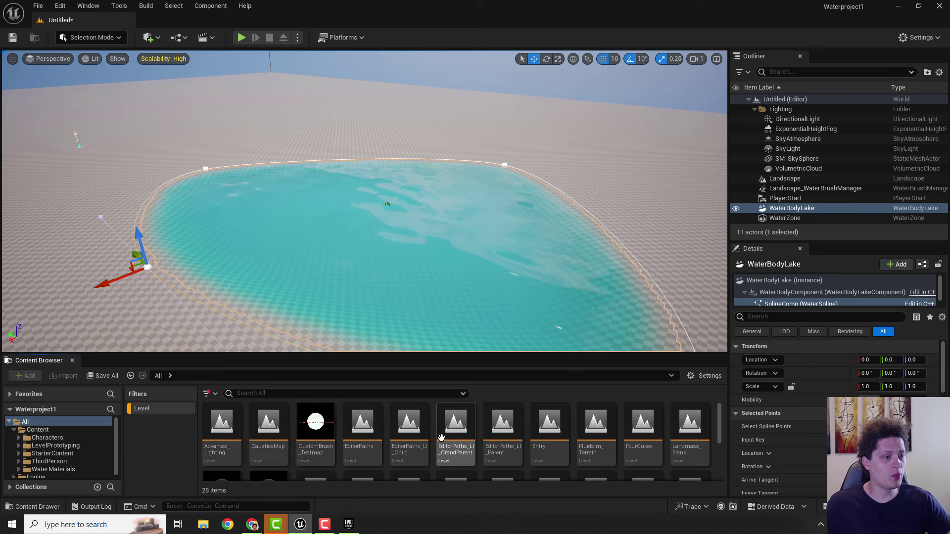
- Open the ThirdPersonMap level from the filtered assets
scroll(443, 450, down, 3)
scroll(553, 470, down, 1)
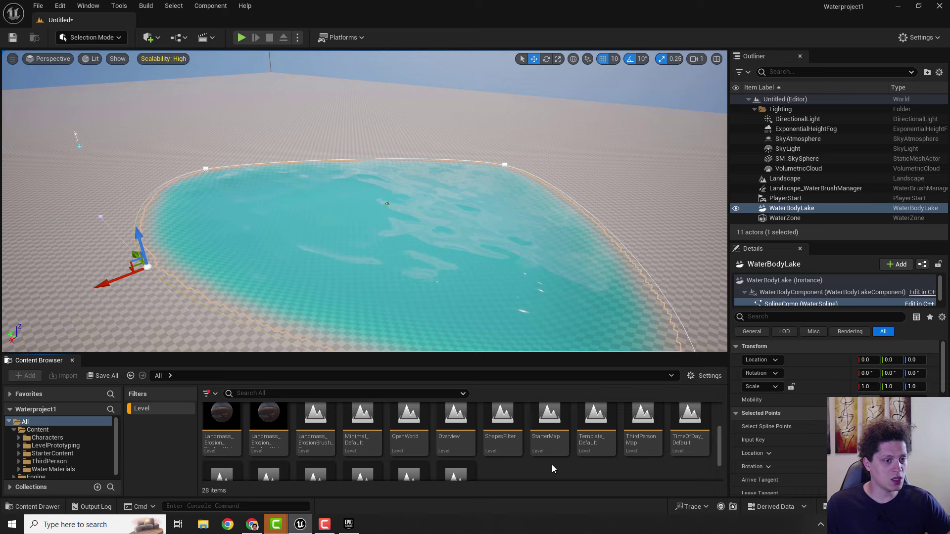
double_click(642, 418)
click(558, 373)
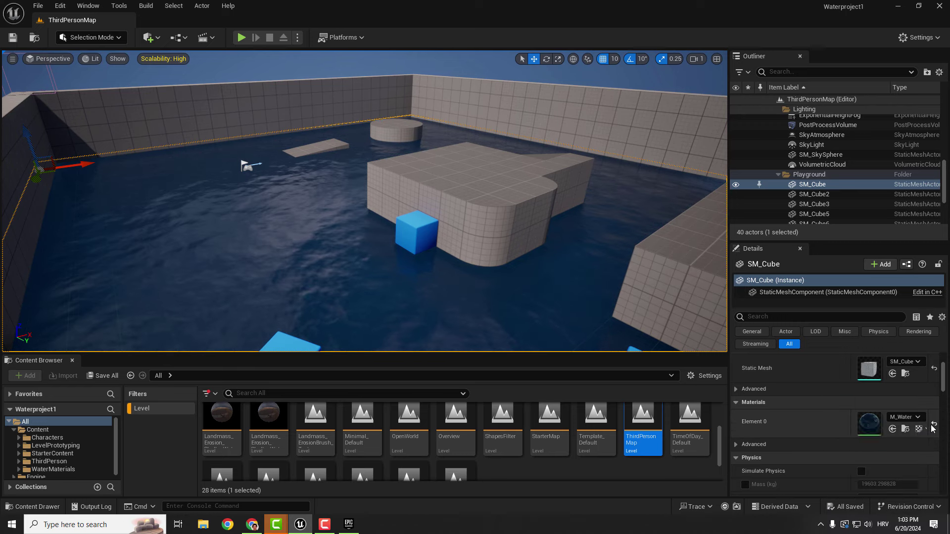
- Reset the Element 0 material of the SM_Cube floor to its default
click(934, 426)
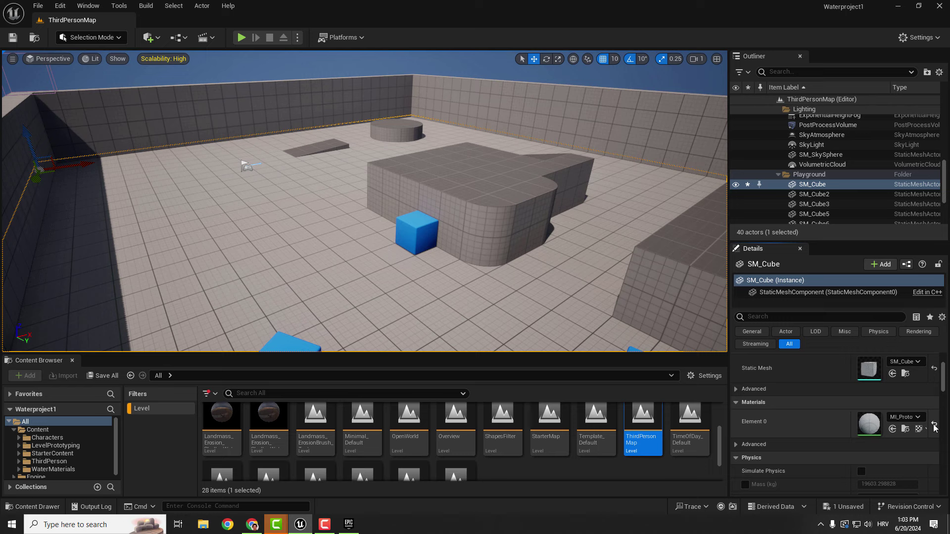
right_drag(405, 203, 414, 198)
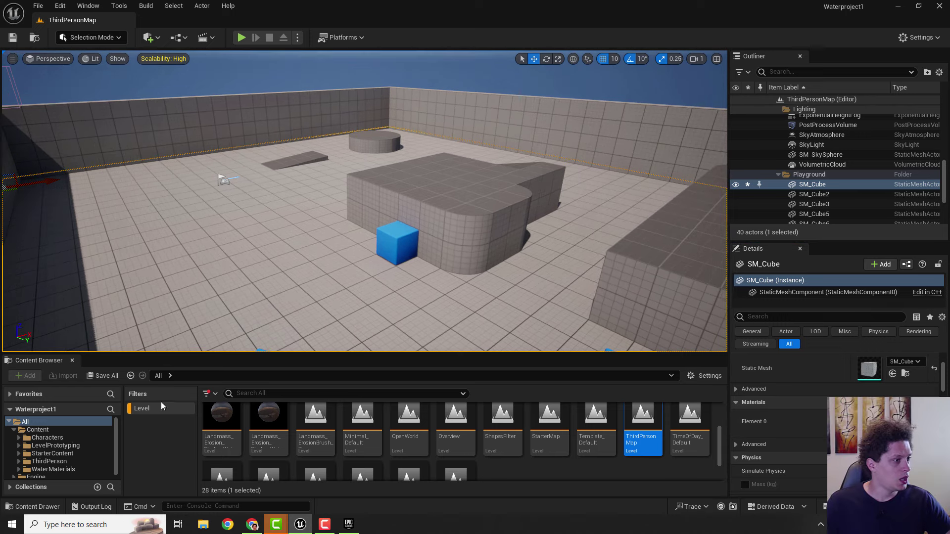
- Clear the Level asset filter and open the Materials folder inside WaterMaterials
click(209, 393)
click(260, 125)
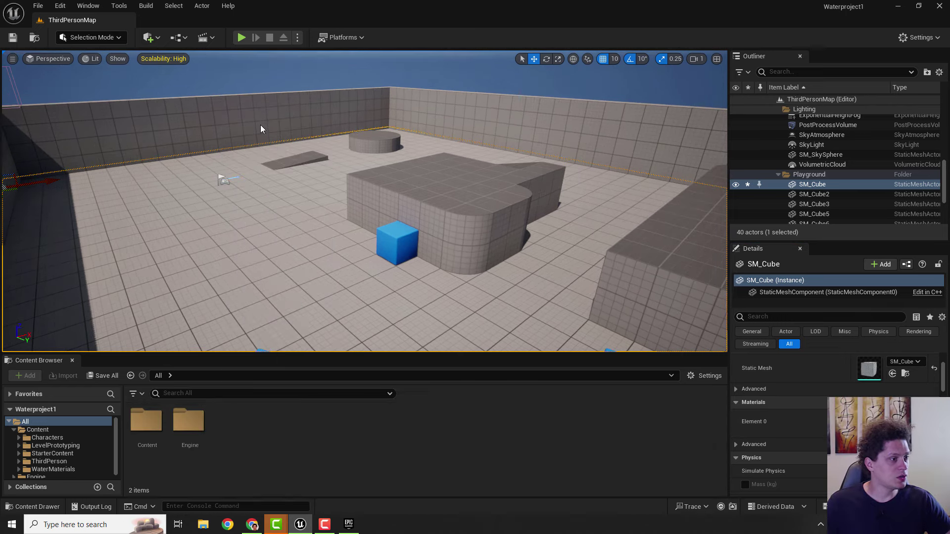
scroll(115, 443, down, 1)
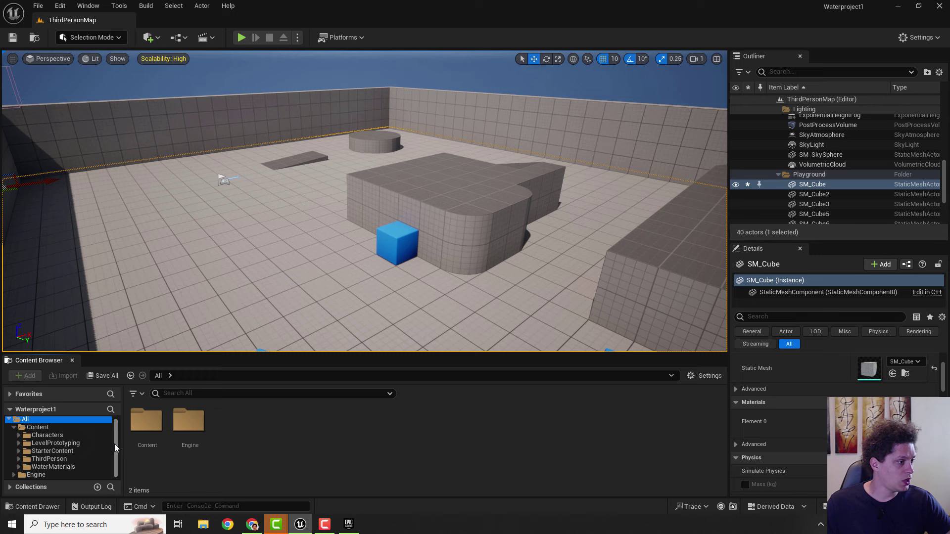
click(52, 467)
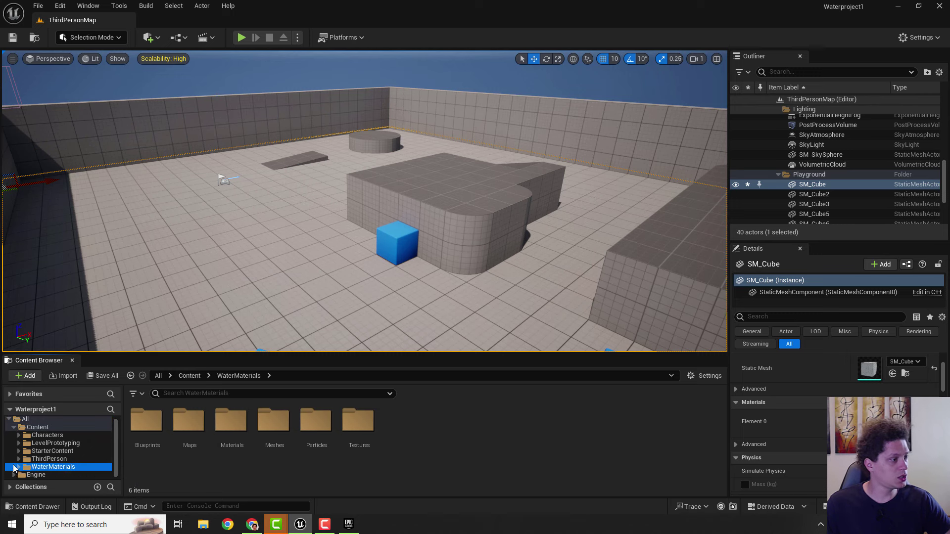
click(19, 466)
scroll(84, 448, down, 2)
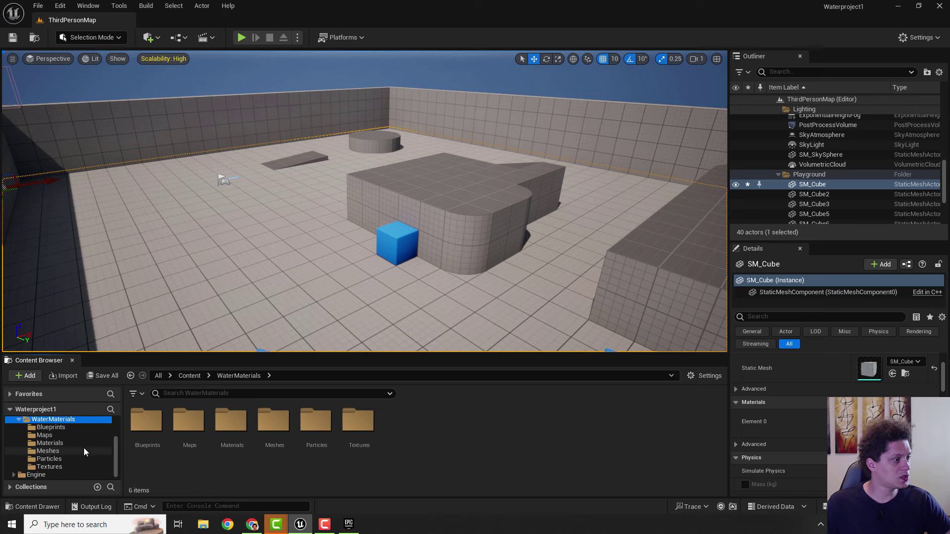
click(58, 443)
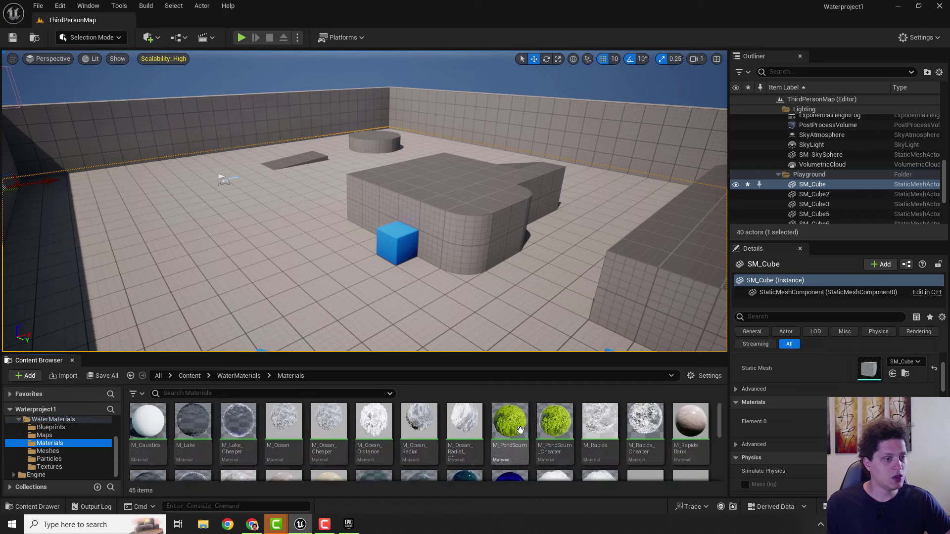
- Browse the pack's materials and try M_Lake on the SM_Cube floor
scroll(472, 432, down, 3)
scroll(472, 432, down, 5)
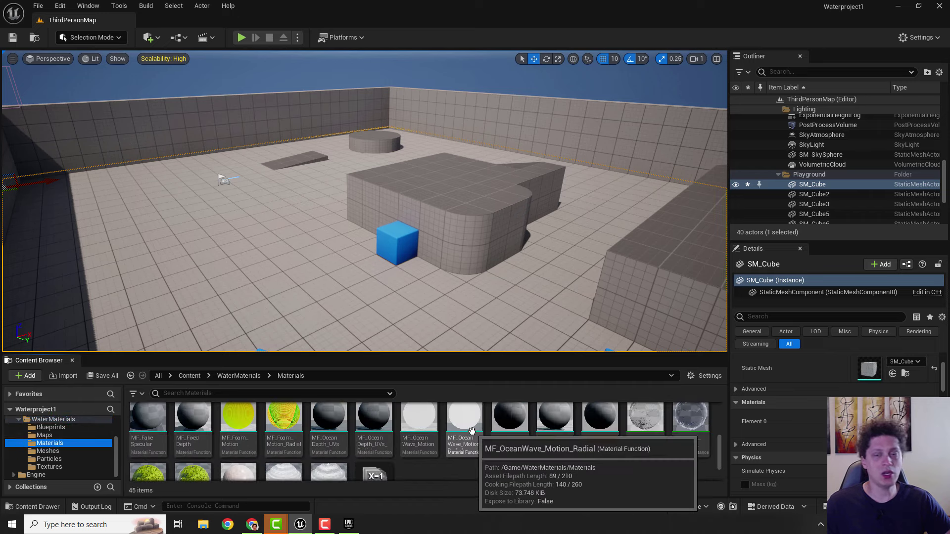
scroll(373, 450, up, 2)
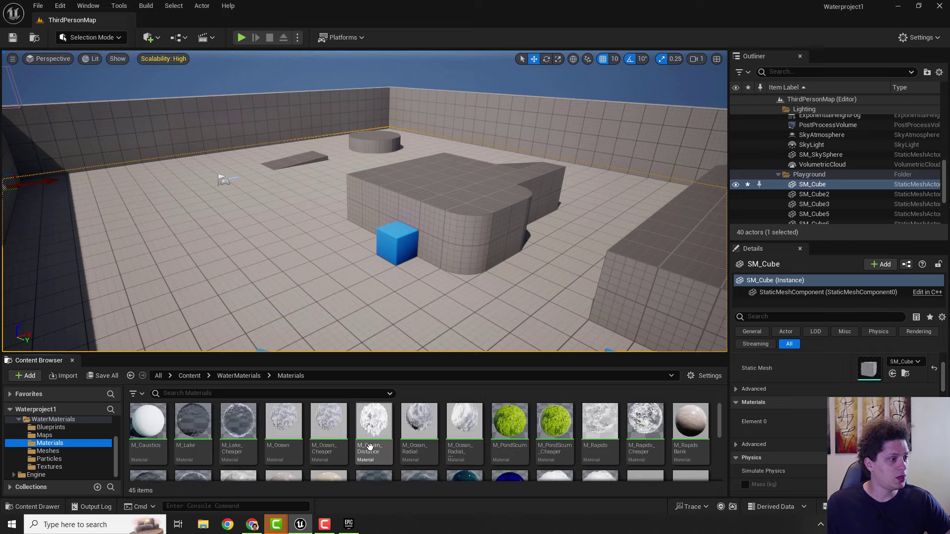
drag(190, 429, 248, 249)
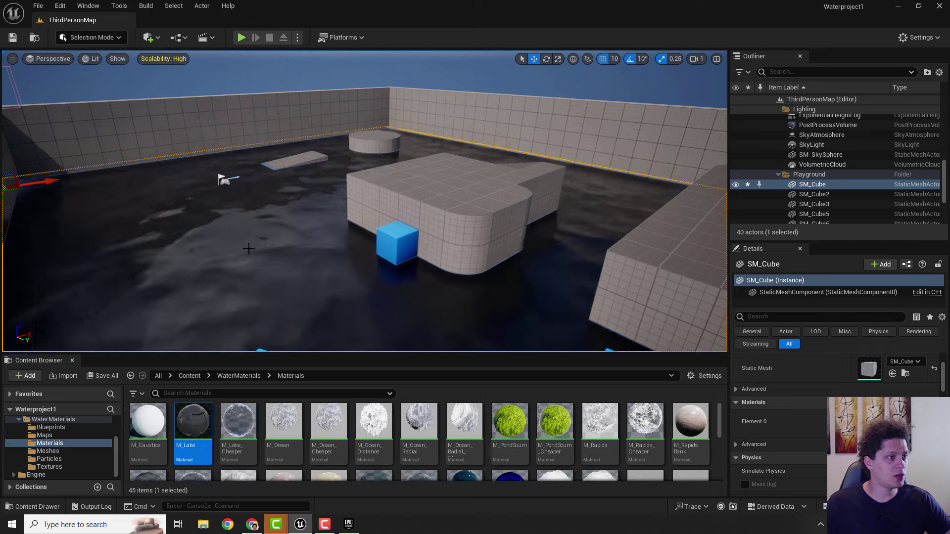
key(s)
right_drag(248, 248, 211, 244)
key(w)
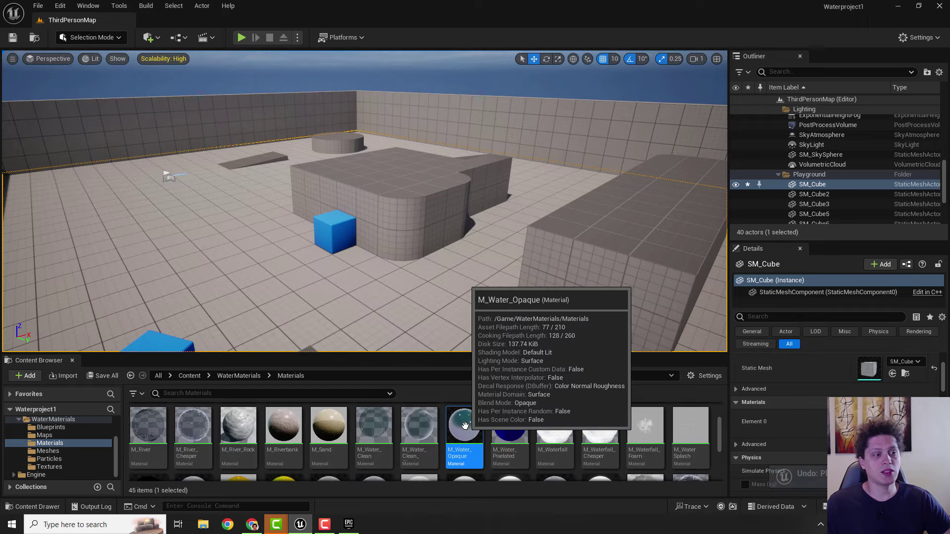
- Try M_Water_Opaque on the SM_Cube floor and replace it with M_Water_Pixelated
drag(465, 426, 239, 260)
mouse_move(413, 278)
right_down()
mouse_move(347, 312)
mouse_move(414, 278)
right_up()
drag(509, 427, 261, 240)
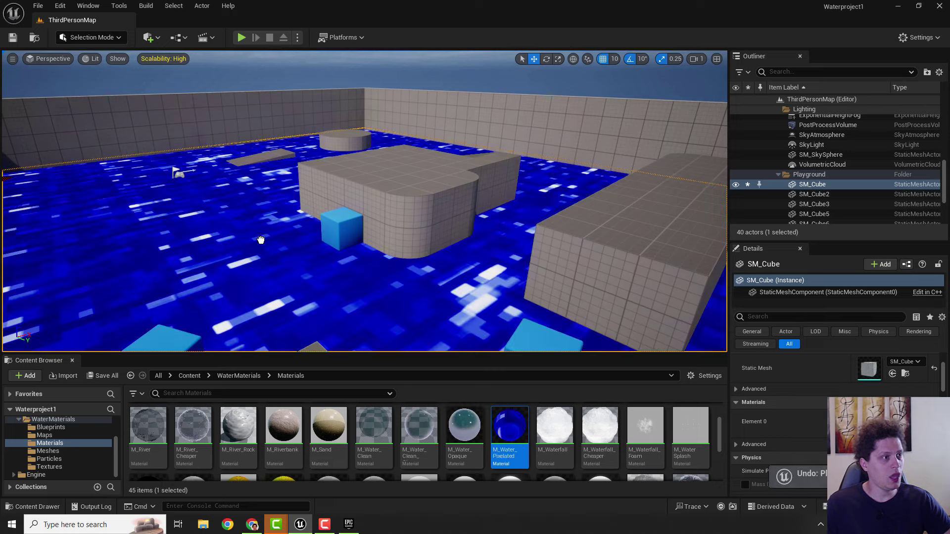
right_drag(437, 284, 388, 287)
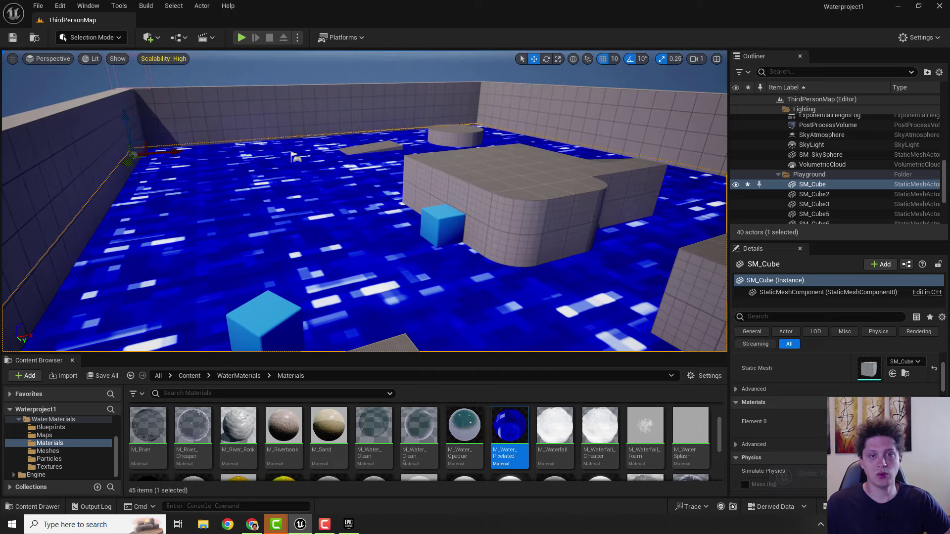
- Undo the M_Water_Pixelated assignment on the SM_Cube floor and look through the remaining assets in the Materials folder
key(ctrl+z)
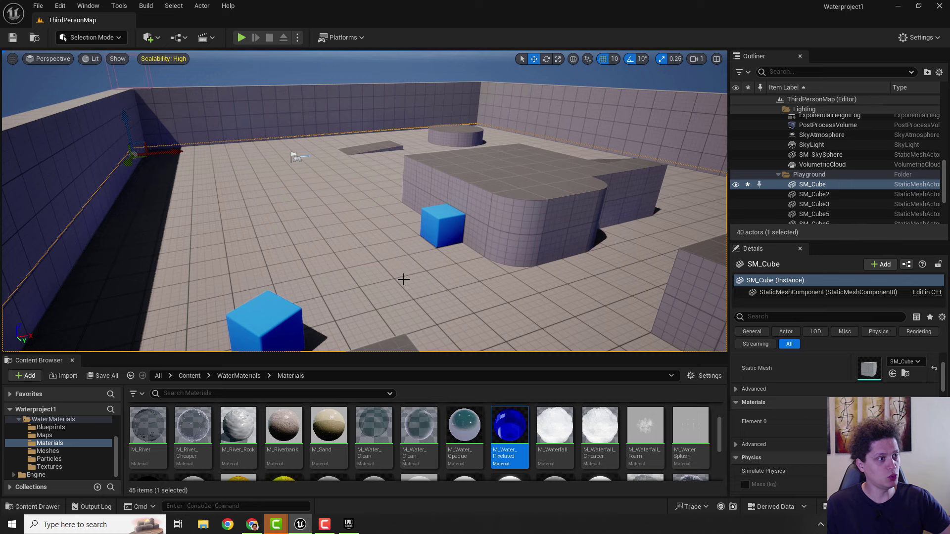
scroll(674, 434, down, 3)
scroll(673, 434, up, 1)
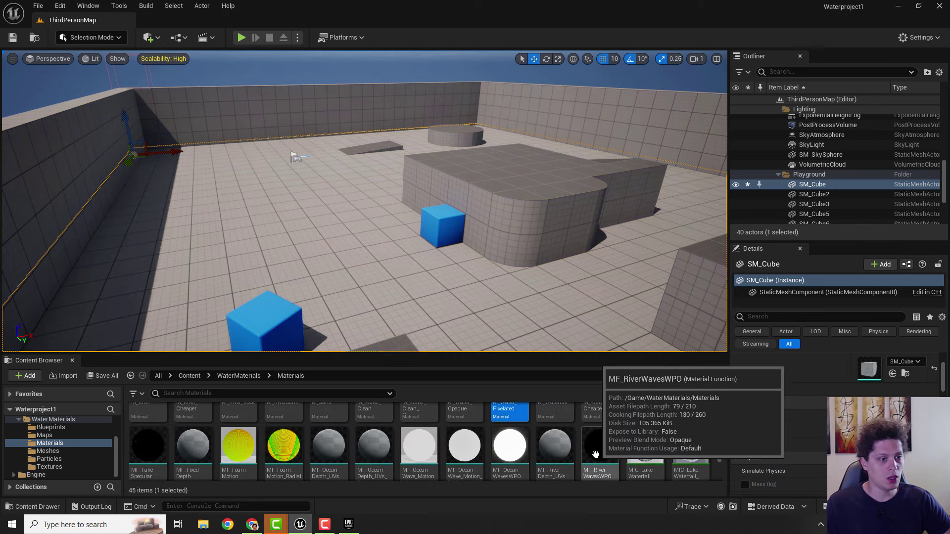
- Open the Overview level from the WaterMaterials Maps folder and select the sample water plane beside the dark blue pixelated pool
scroll(52, 455, up, 2)
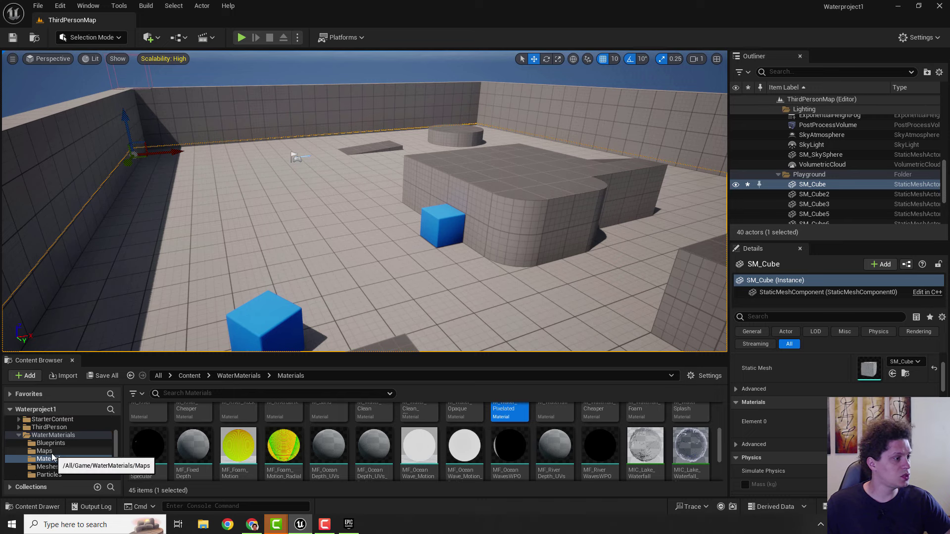
click(49, 452)
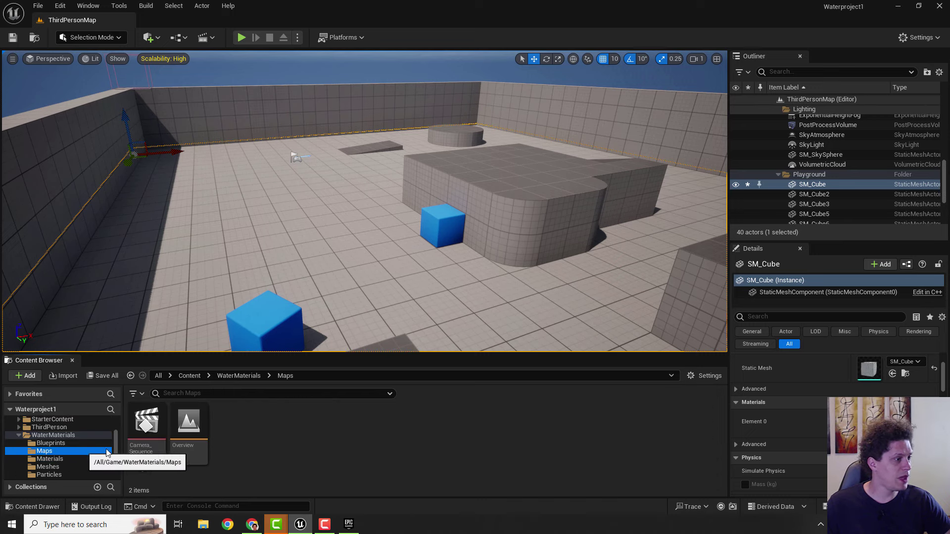
double_click(192, 428)
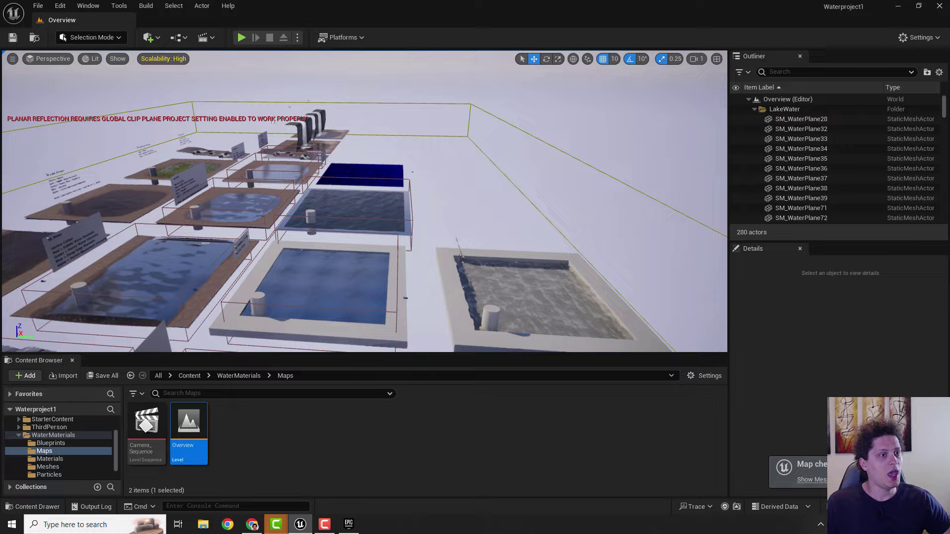
right_drag(364, 202, 267, 202)
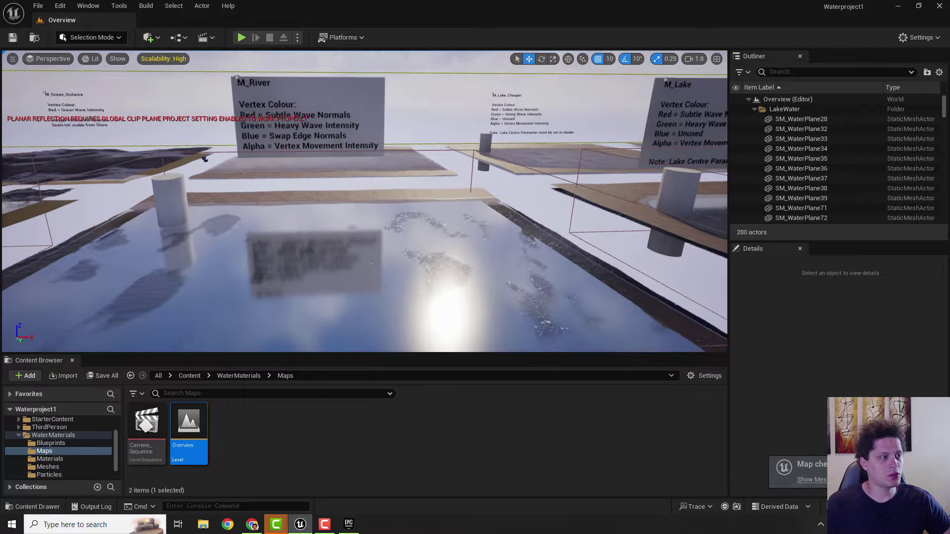
click(391, 210)
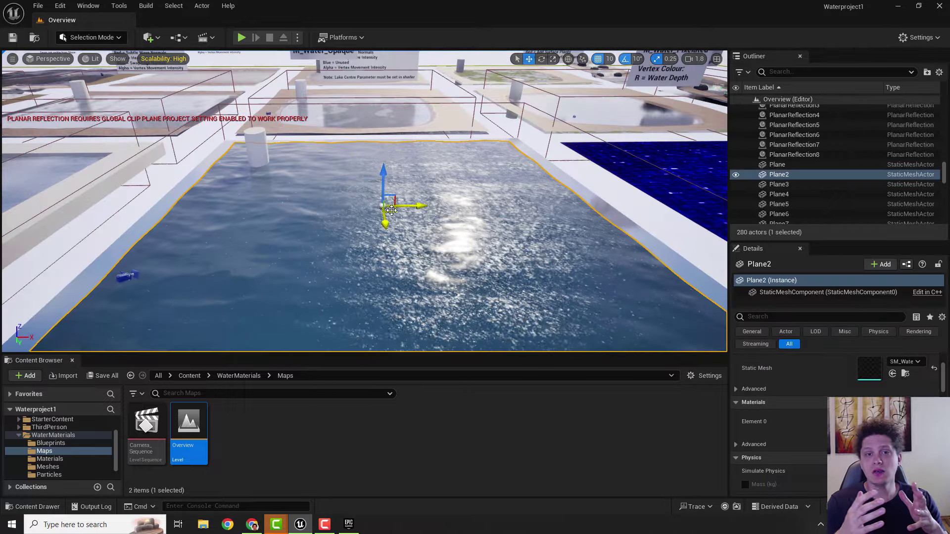